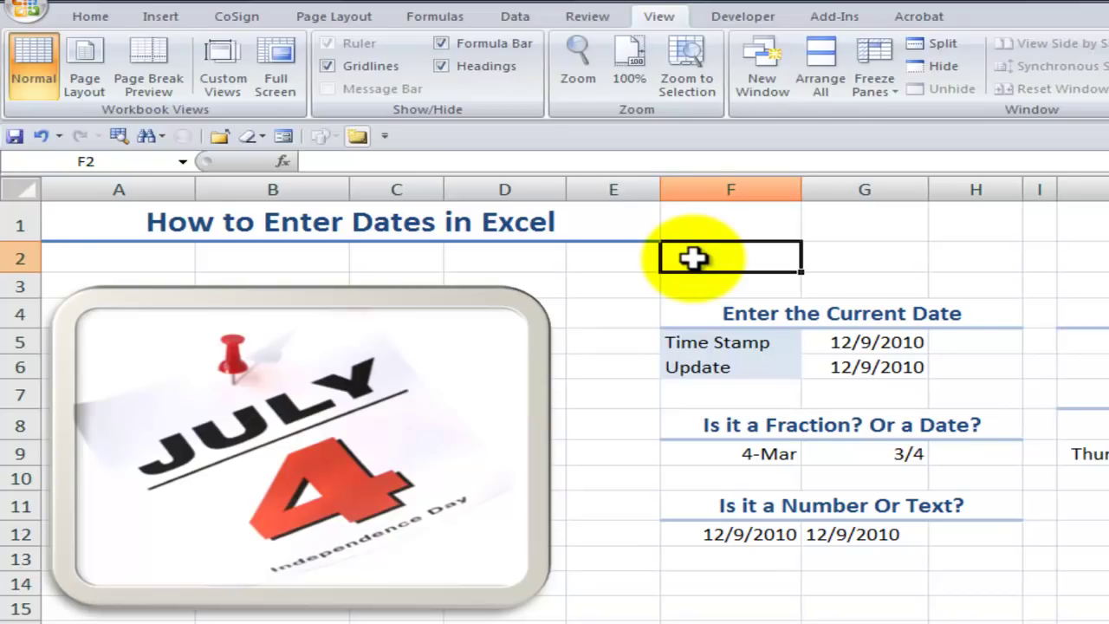
# - Enter the current date as a fixed date stamp in cell F2
pyautogui.hotkey('ctrl', ';')
pyautogui.hotkey('ctrl', 'Return')
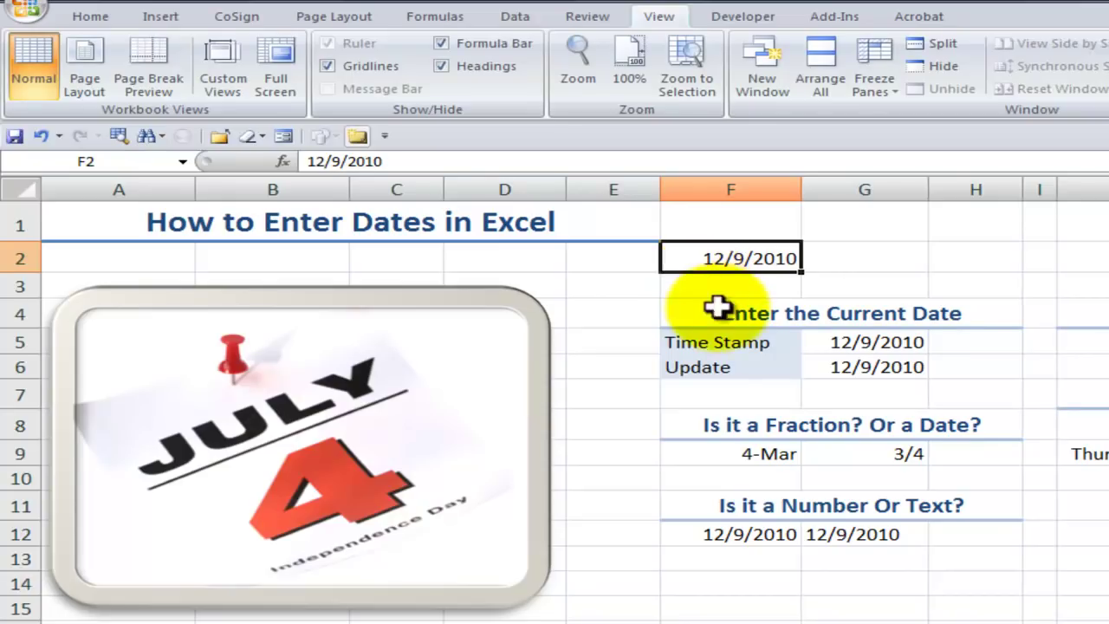
pyautogui.click(712, 341)
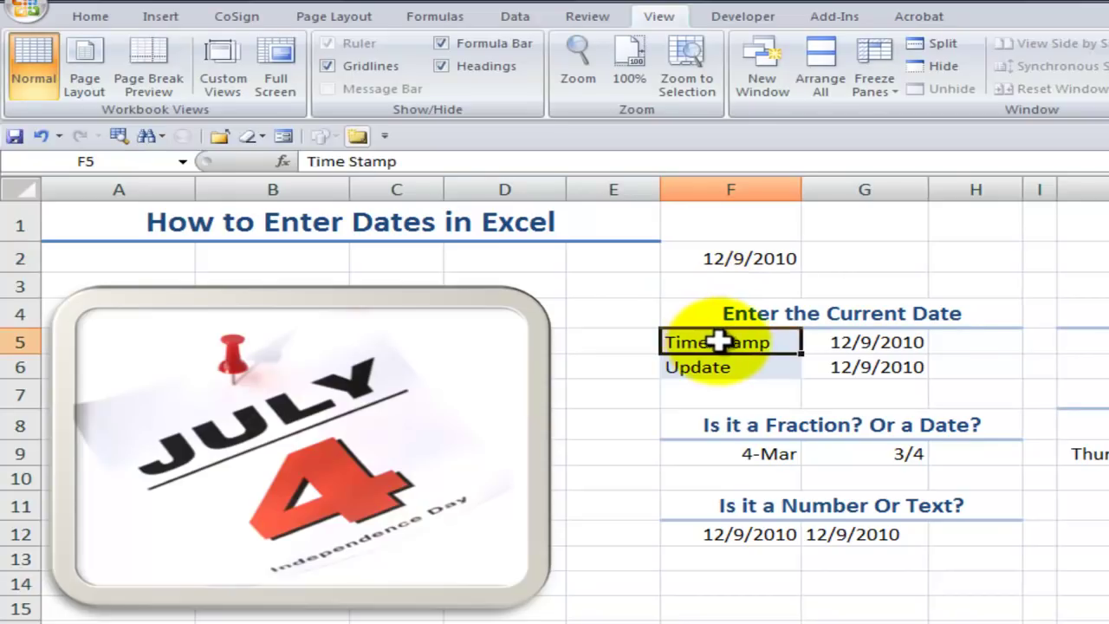
# - Try a current-date stamp in H5 beside the Time Stamp date, then clear the cell
pyautogui.click(979, 342)
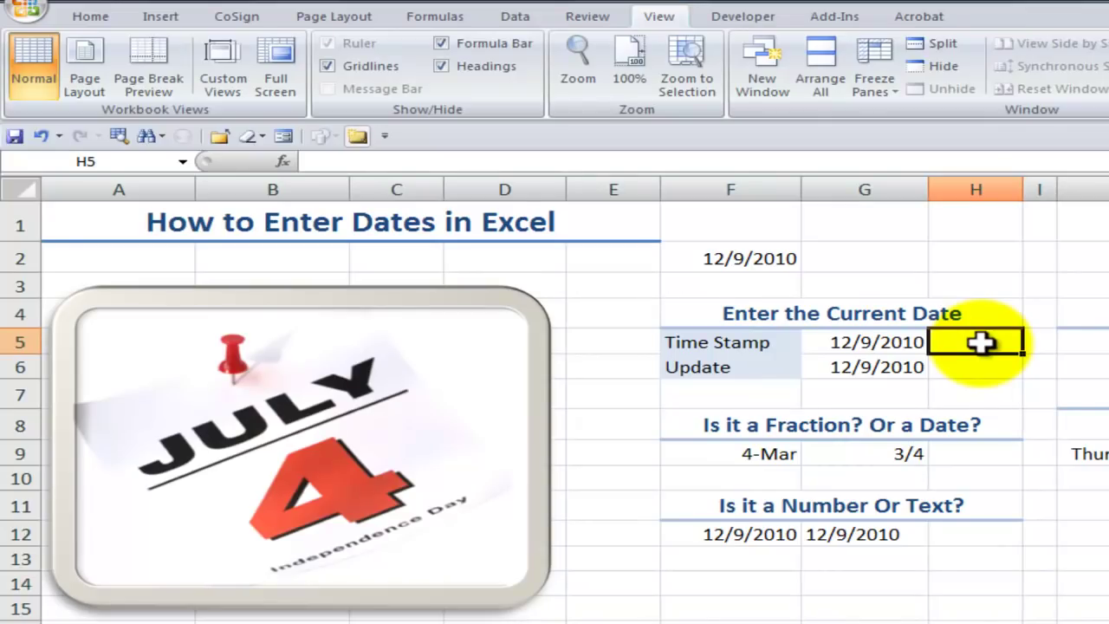
pyautogui.hotkey('ctrl', ';')
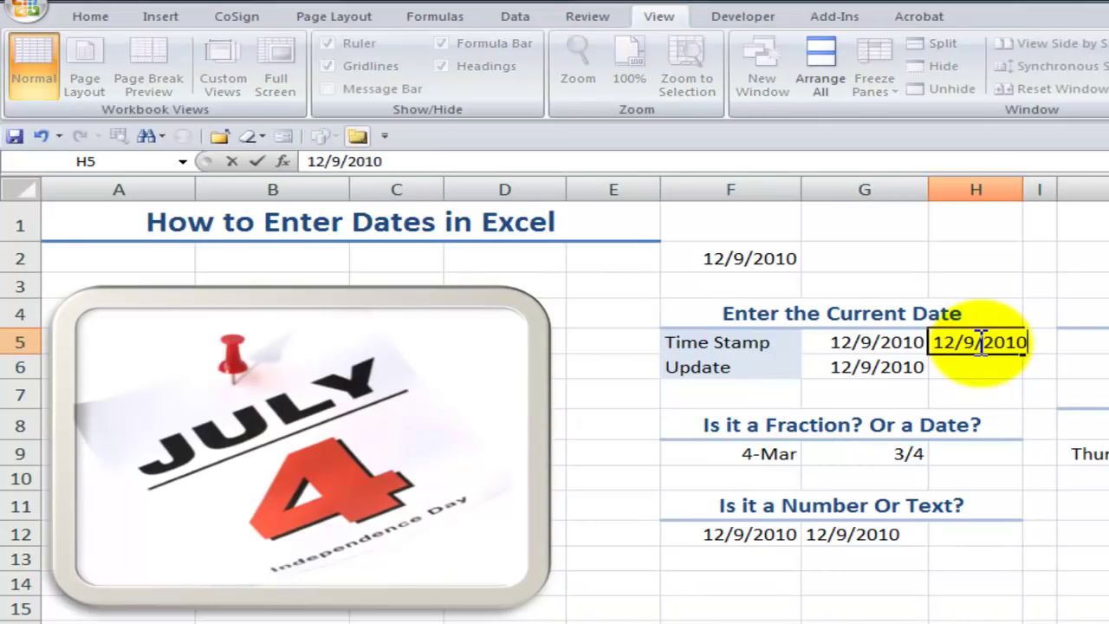
pyautogui.press('Delete')
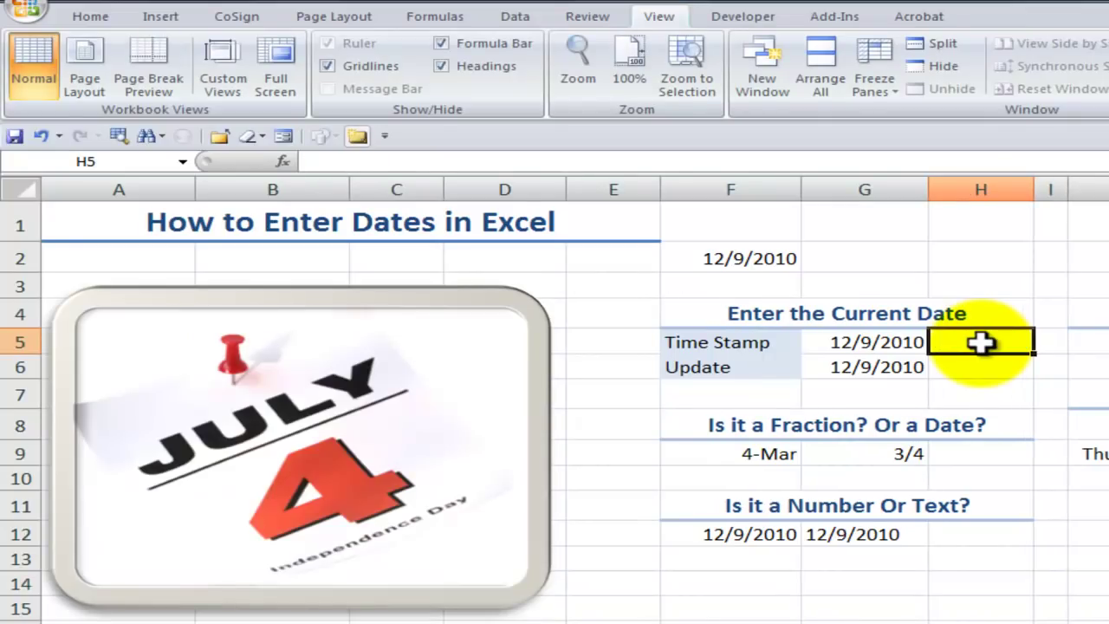
# - Change the Update date formula in G6 to =TODAY()+1, then undo the change
pyautogui.click(864, 369)
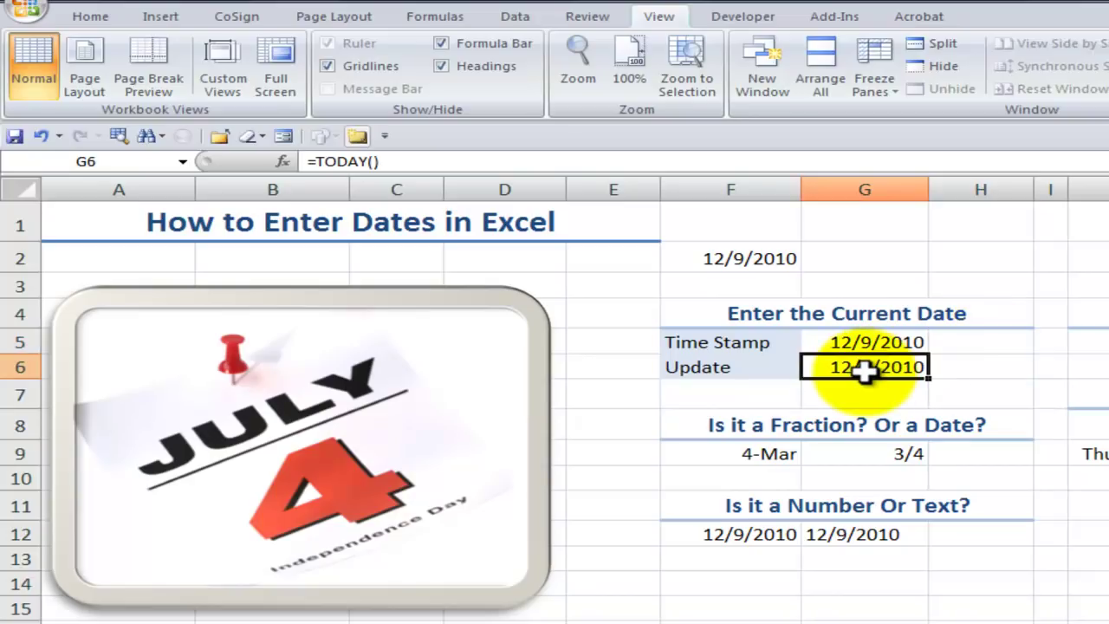
pyautogui.doubleClick(815, 367)
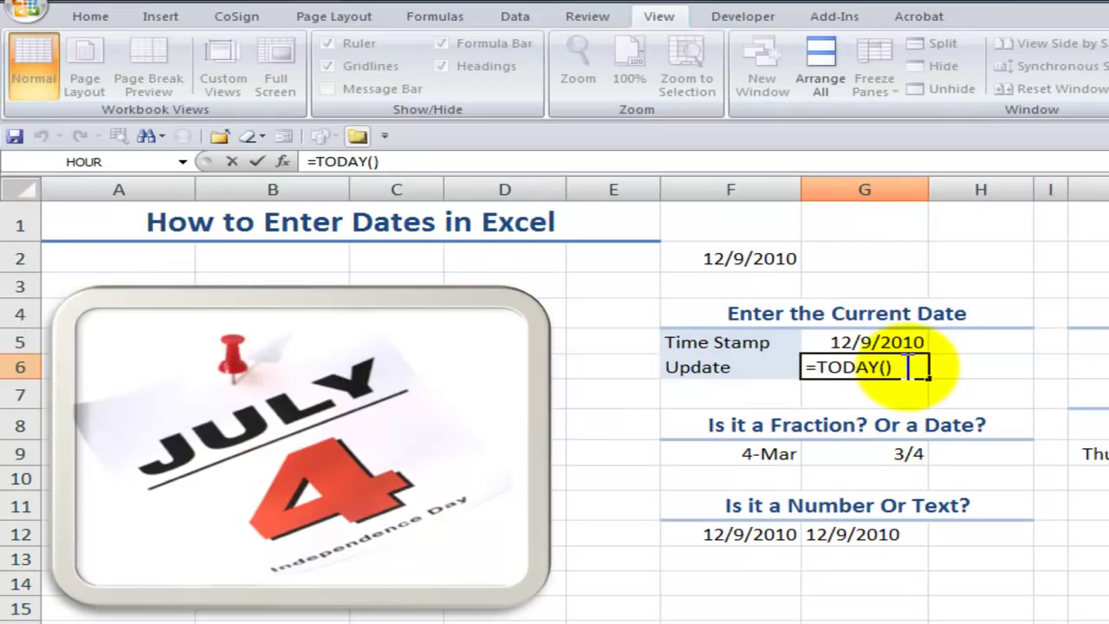
pyautogui.click(908, 360)
pyautogui.write('+1')
pyautogui.press('Return')
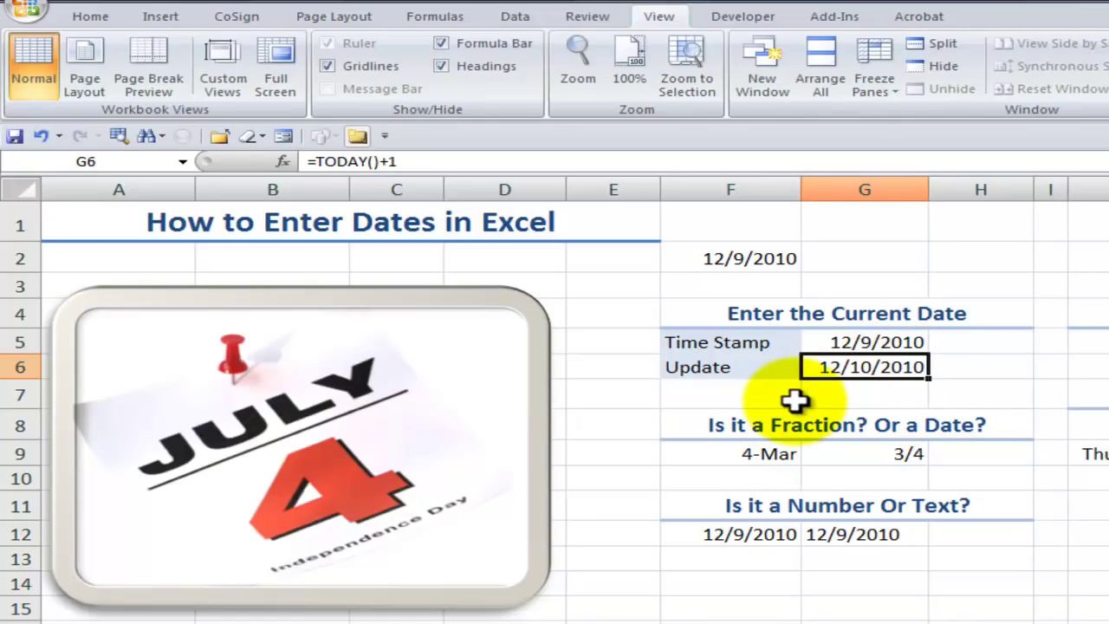
pyautogui.hotkey('ctrl', 'z')
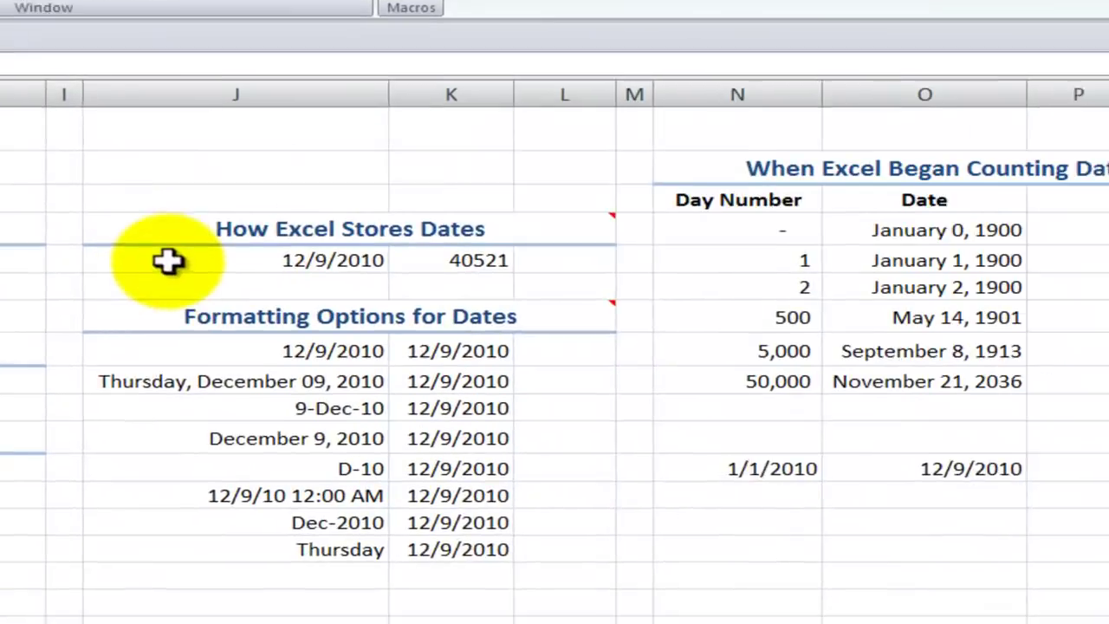
# - Clear the date in J5 under How Excel Stores Dates, then undo the deletion
pyautogui.click(12, 240)
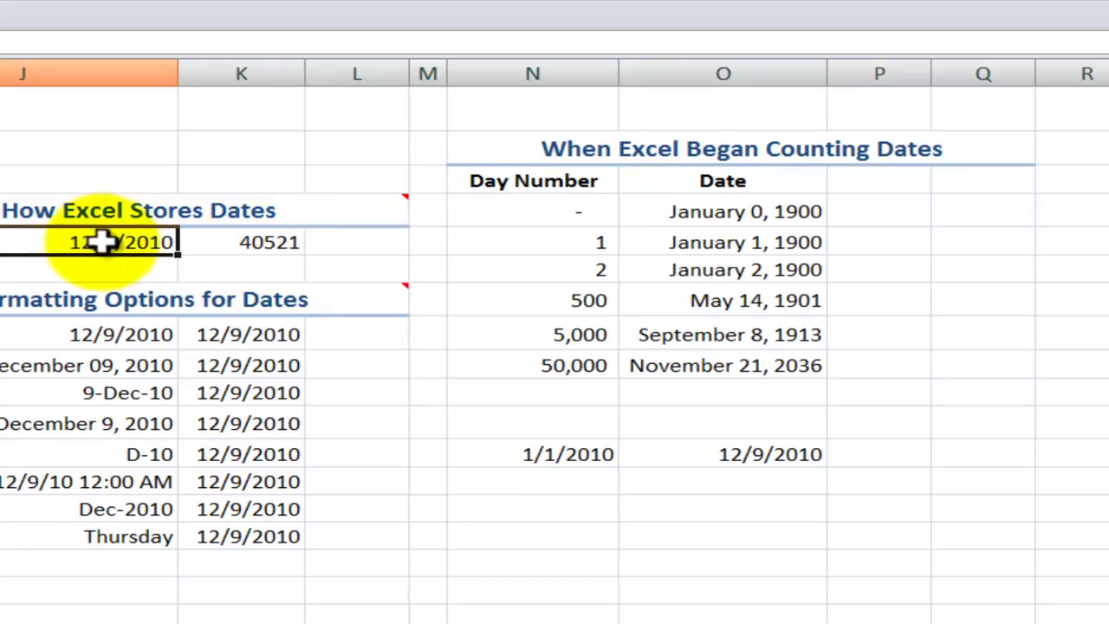
pyautogui.press('Delete')
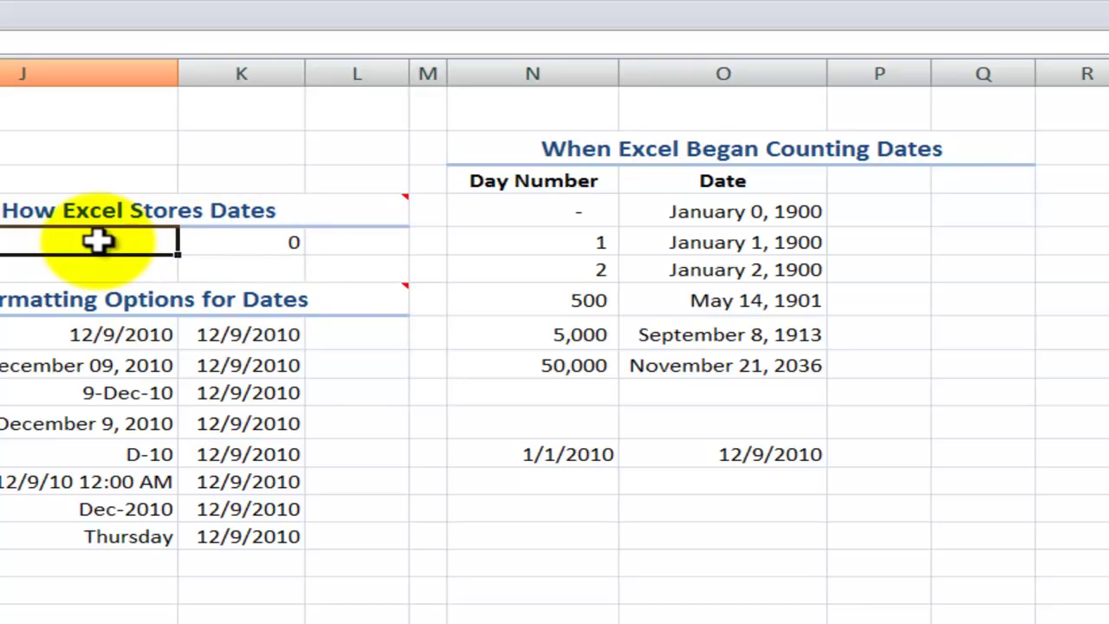
pyautogui.doubleClick(98, 242)
pyautogui.press('Escape')
pyautogui.hotkey('ctrl', 'z')
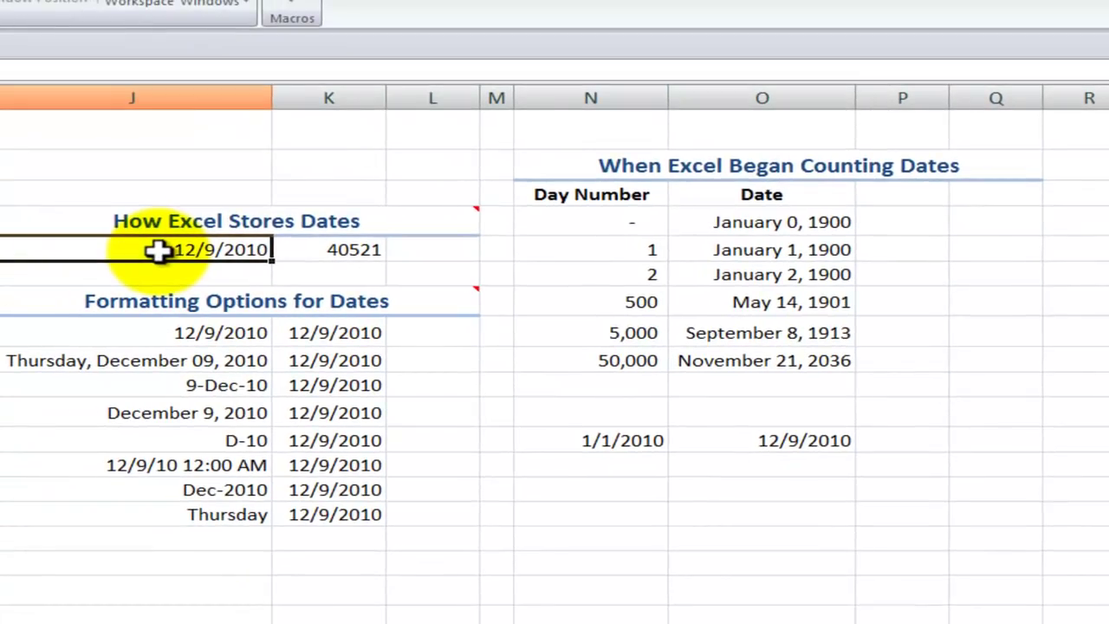
# - Examine the different date formats listed in column J under Formatting Options for Dates
pyautogui.click(155, 361)
pyautogui.click(168, 387)
pyautogui.click(166, 414)
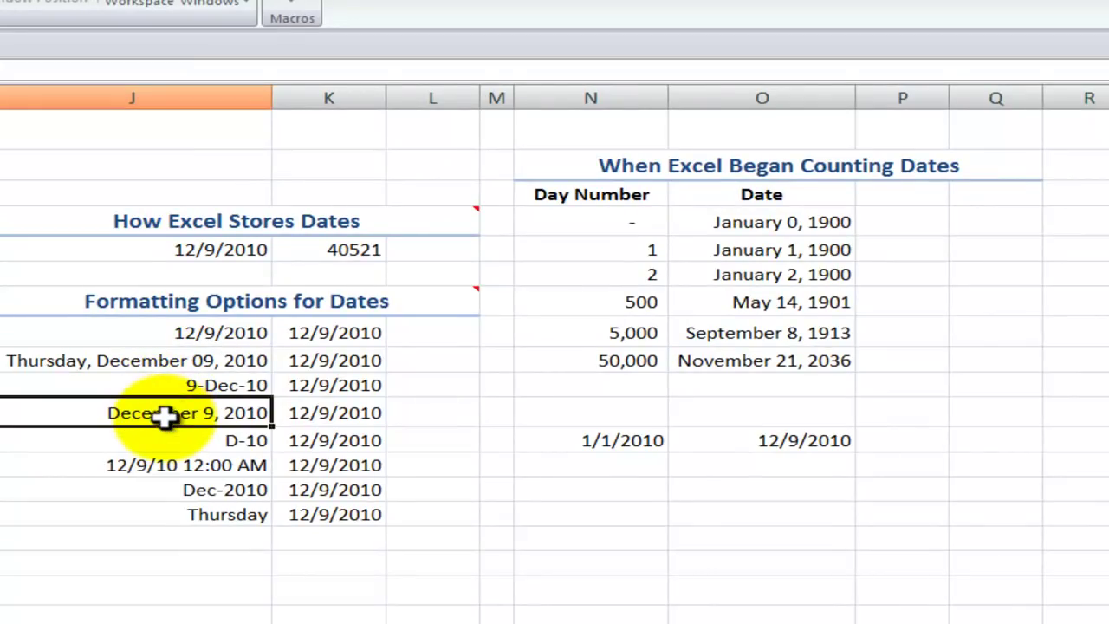
pyautogui.click(167, 438)
# - Enter the formula =J5 in K5 and compare it with the date in J5
pyautogui.click(223, 248)
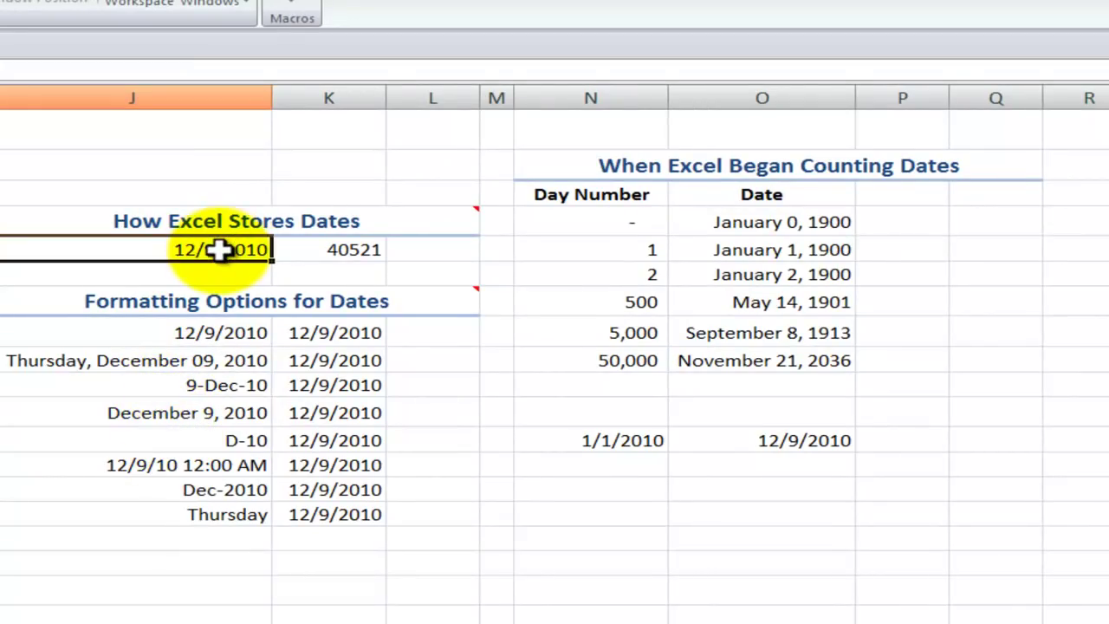
pyautogui.click(319, 251)
pyautogui.write('=J5')
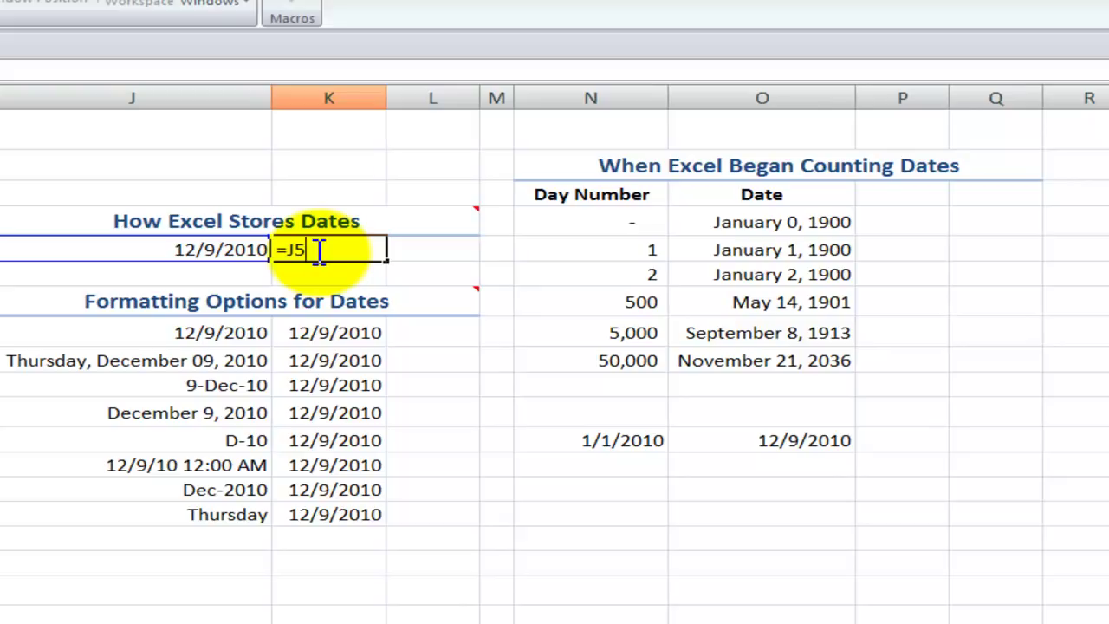
pyautogui.hotkey('ctrl', 'Return')
pyautogui.click(179, 249)
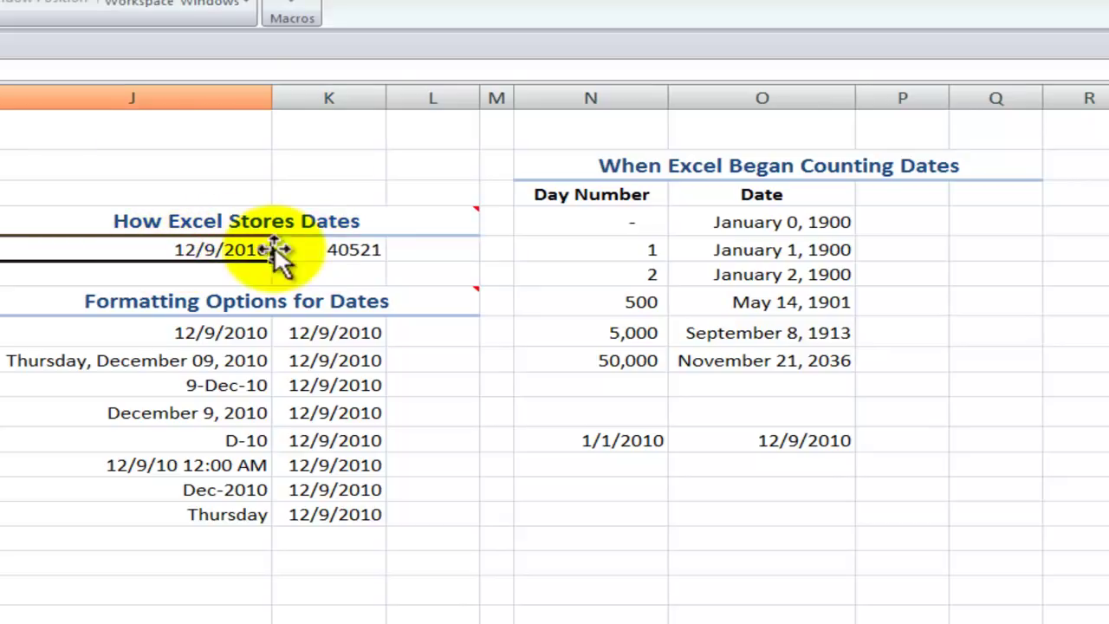
pyautogui.click(310, 249)
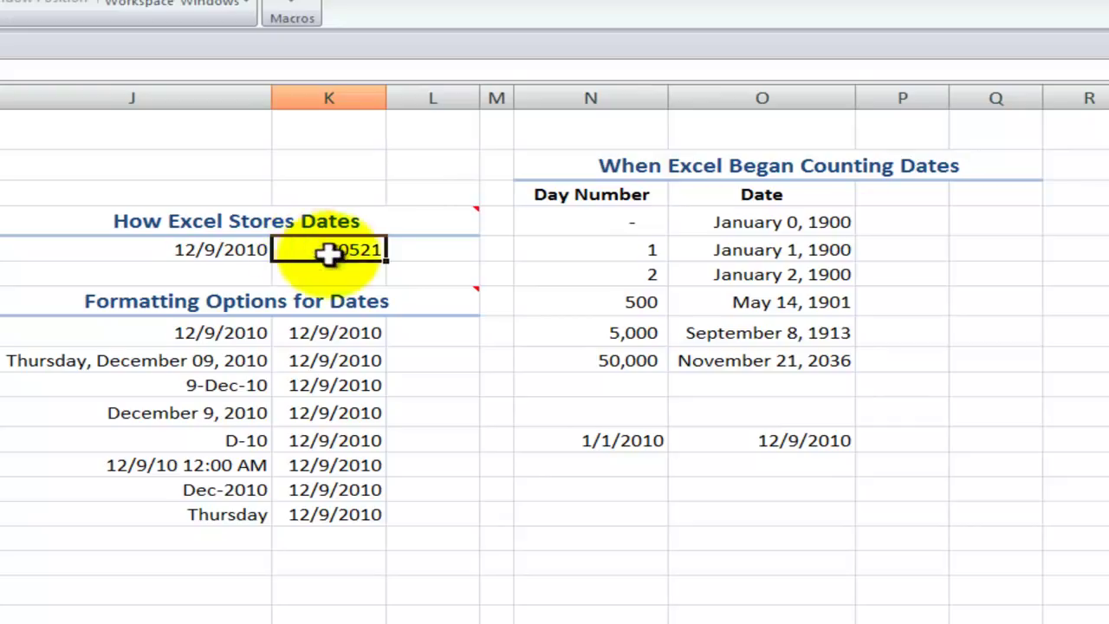
# - Compare the day numbers with their matching dates in the When Excel Began Counting Dates table
pyautogui.click(768, 223)
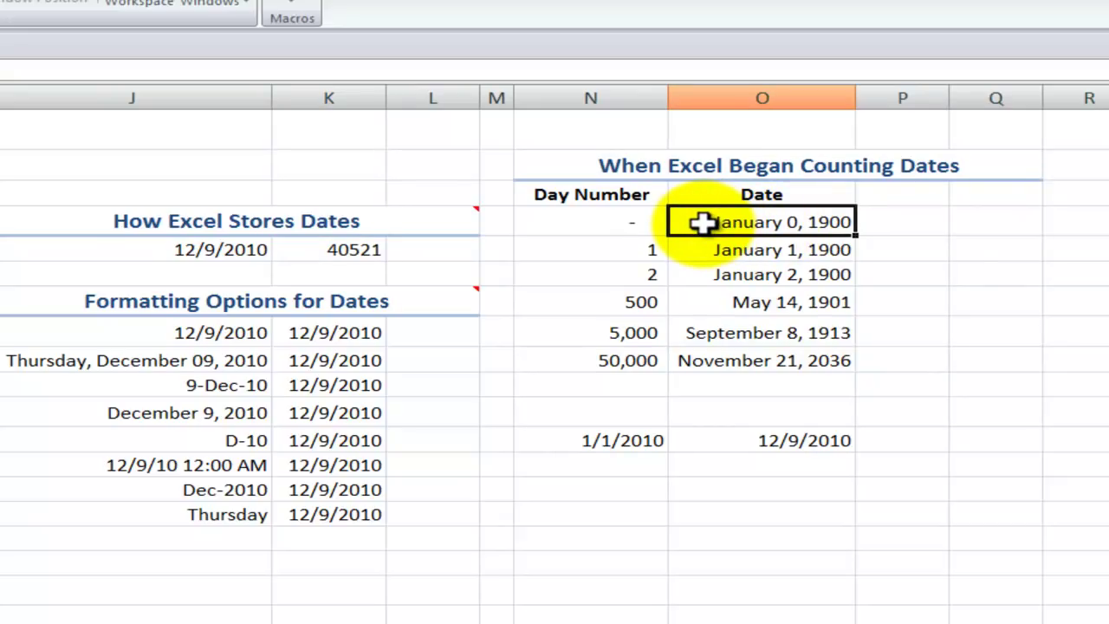
pyautogui.click(711, 252)
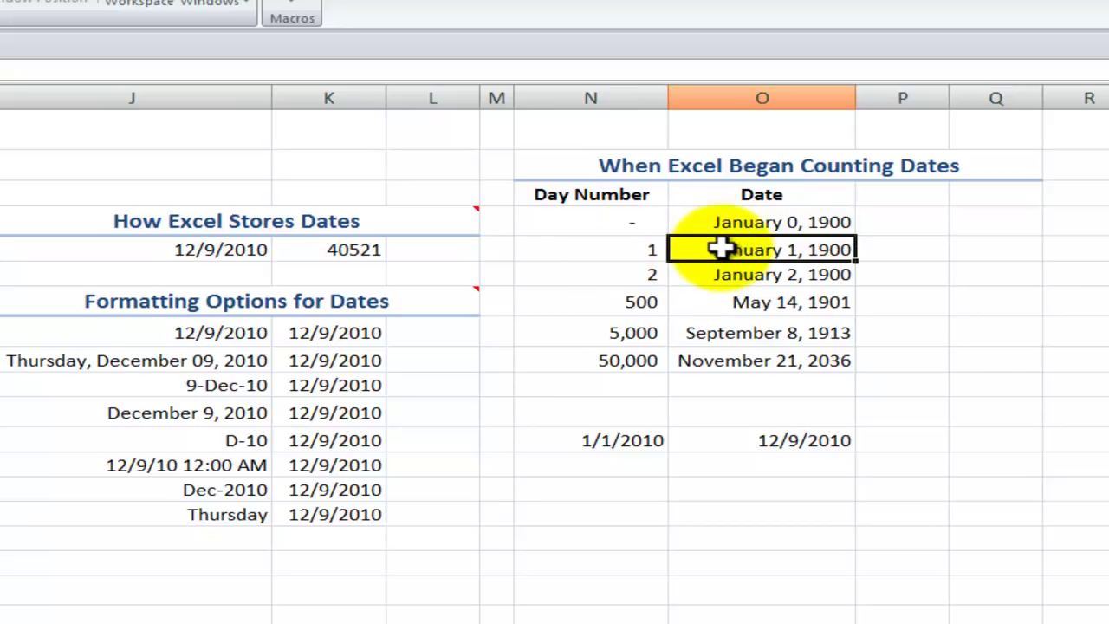
pyautogui.click(632, 224)
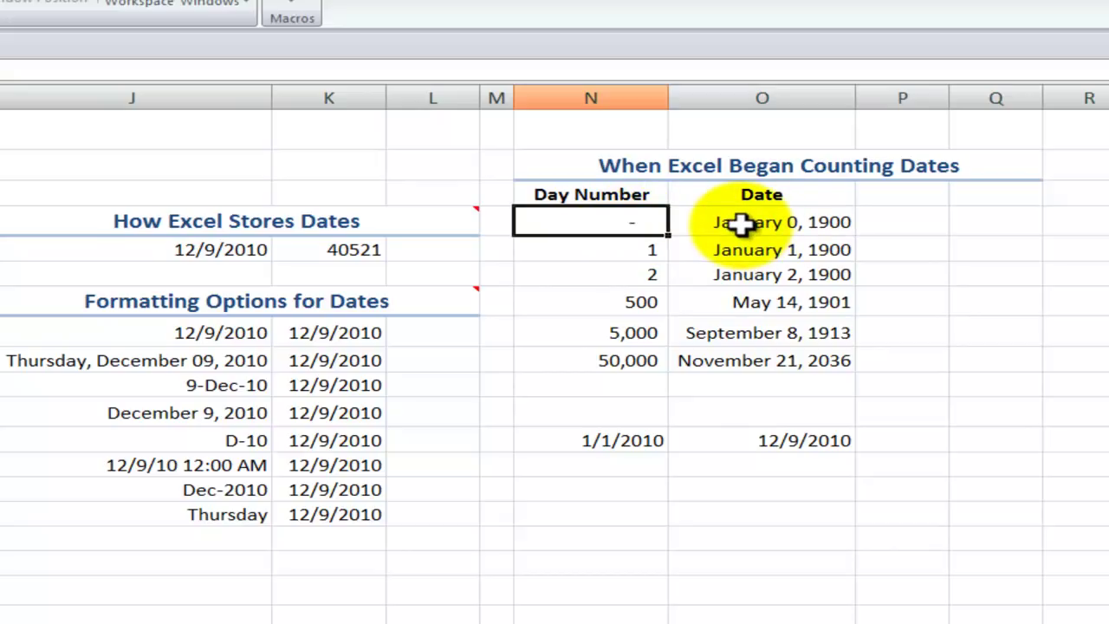
pyautogui.click(632, 301)
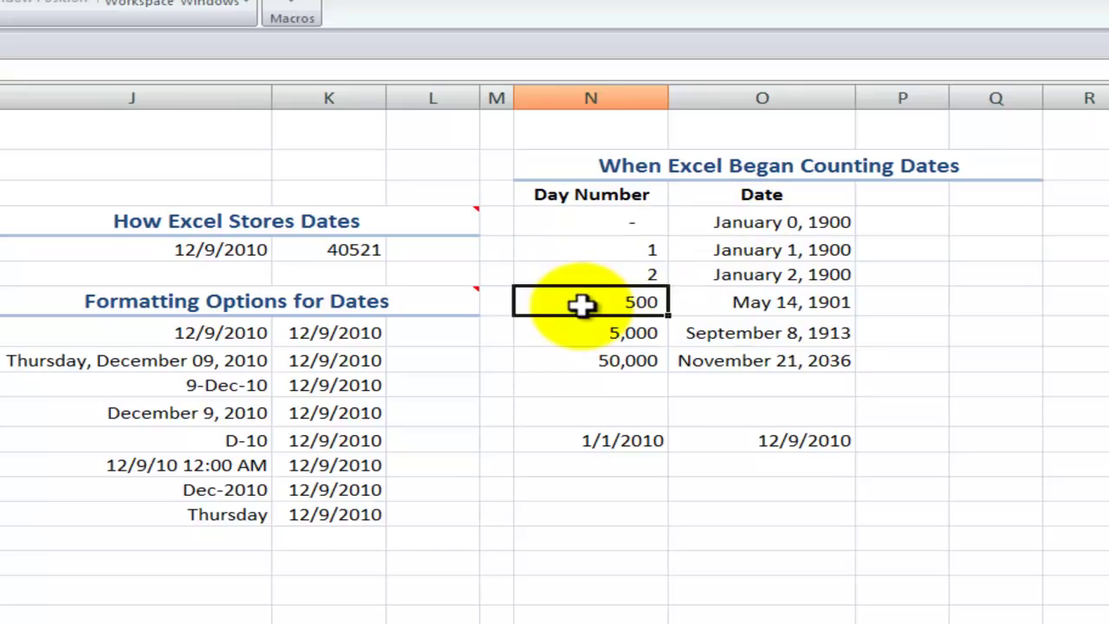
pyautogui.click(739, 301)
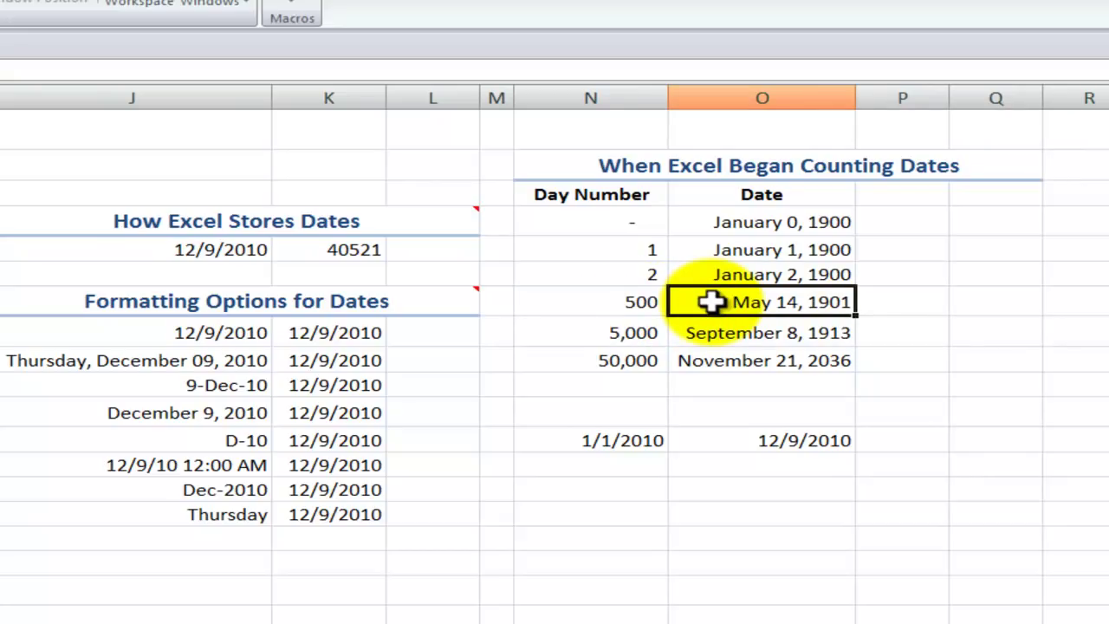
# - Apply the General number format to the date 1/1/2010 in N12, then undo the formatting
pyautogui.click(610, 439)
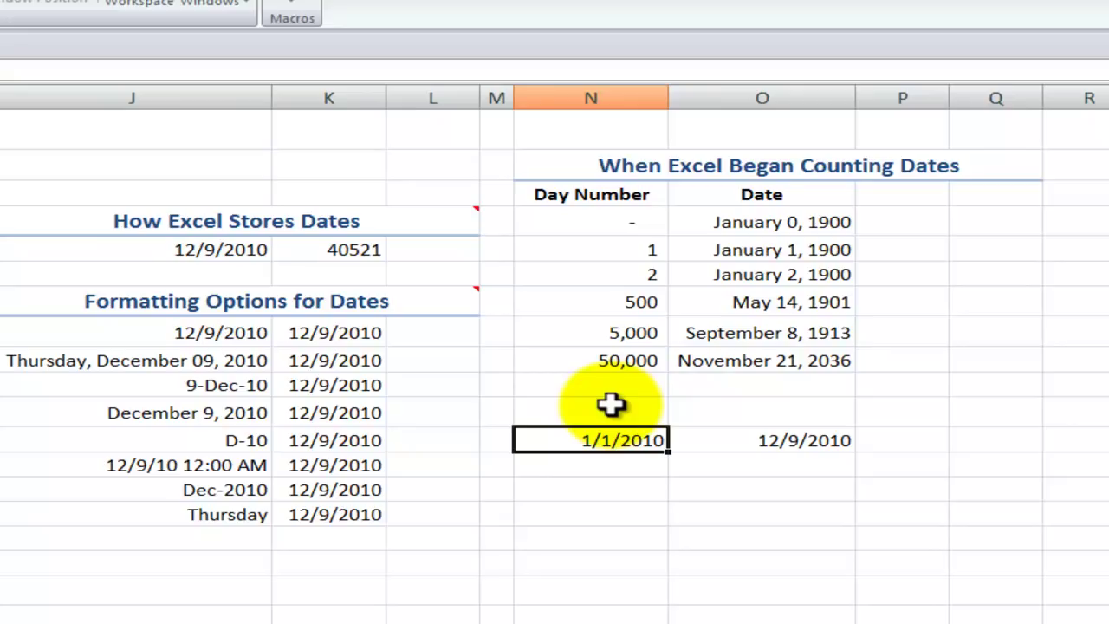
pyautogui.hotkey('ctrl', 'shift', '~')
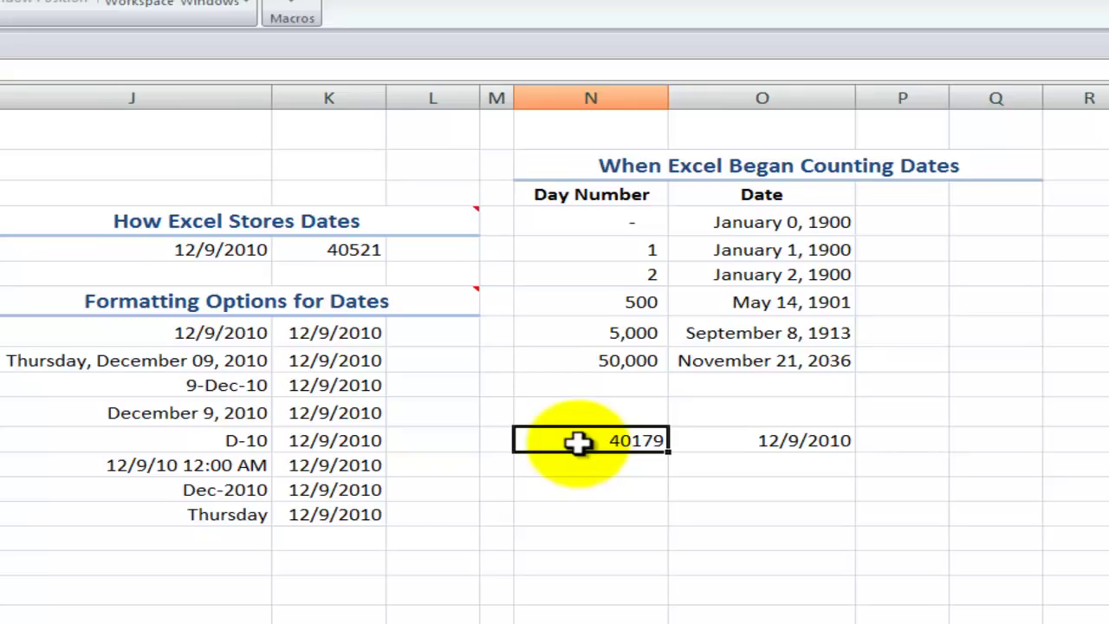
pyautogui.hotkey('ctrl', 'z')
# - Calculate the number of days between the two dates in row 12 with =O12-N12 in P12
pyautogui.click(929, 443)
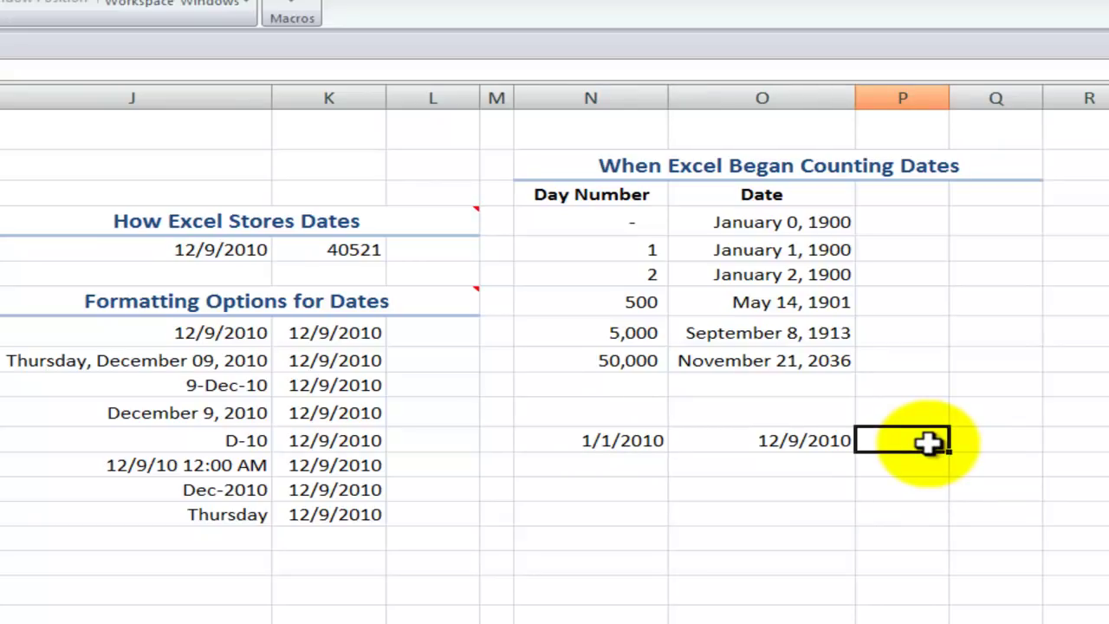
pyautogui.write('=')
pyautogui.press('Left')
pyautogui.write('-')
pyautogui.press('Left')
pyautogui.press('Left')
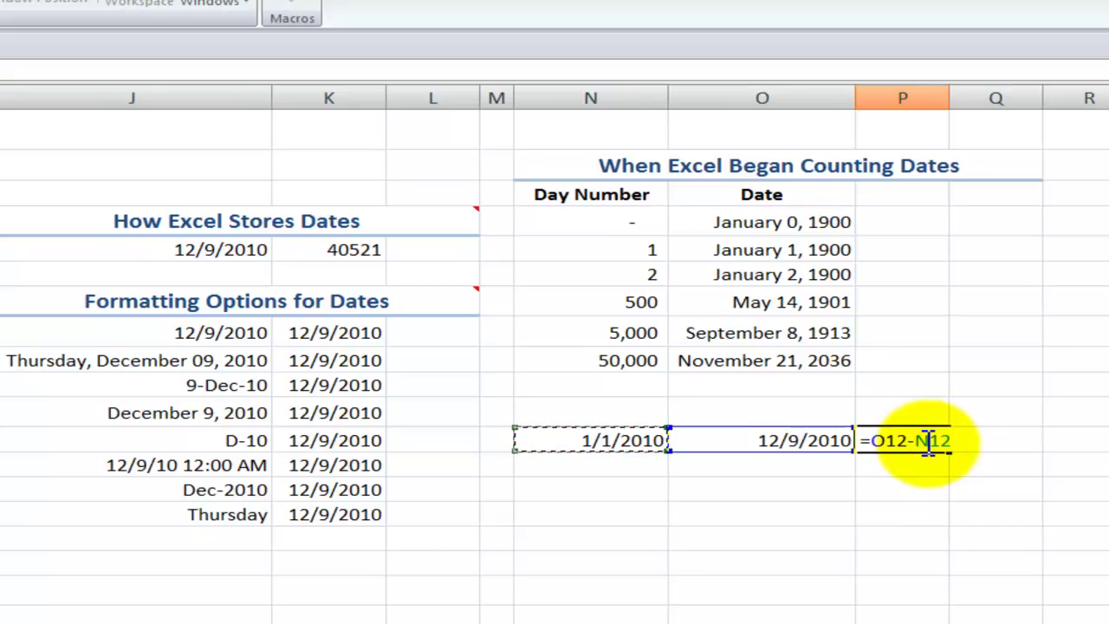
pyautogui.press('Return')
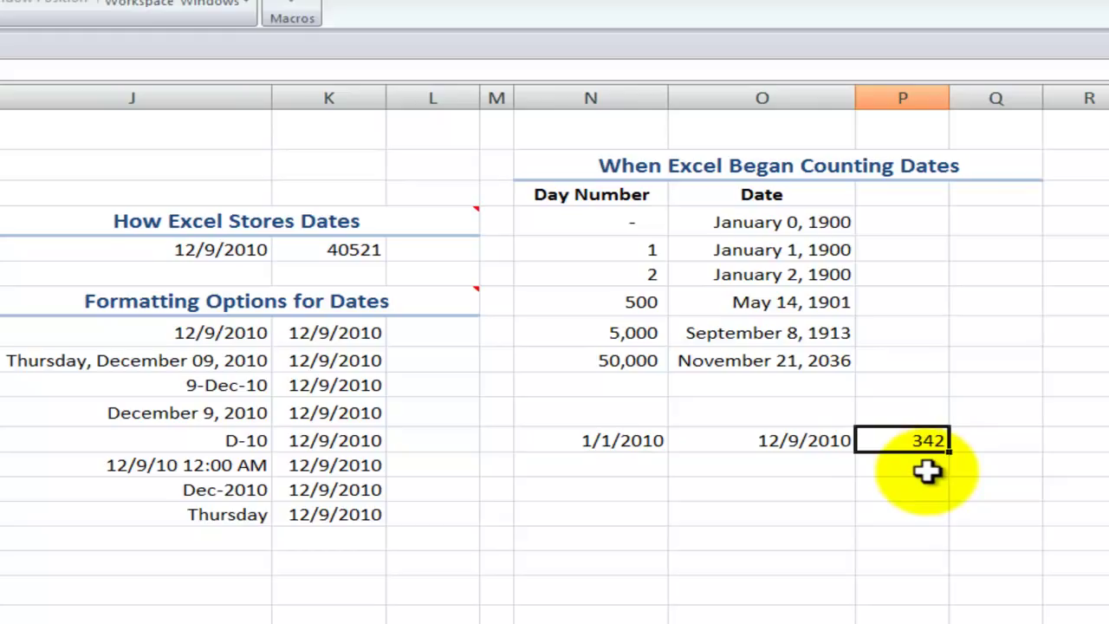
# - Inspect the stored values behind the date and serial number in row 5 and the formatted dates in column J
pyautogui.click(324, 249)
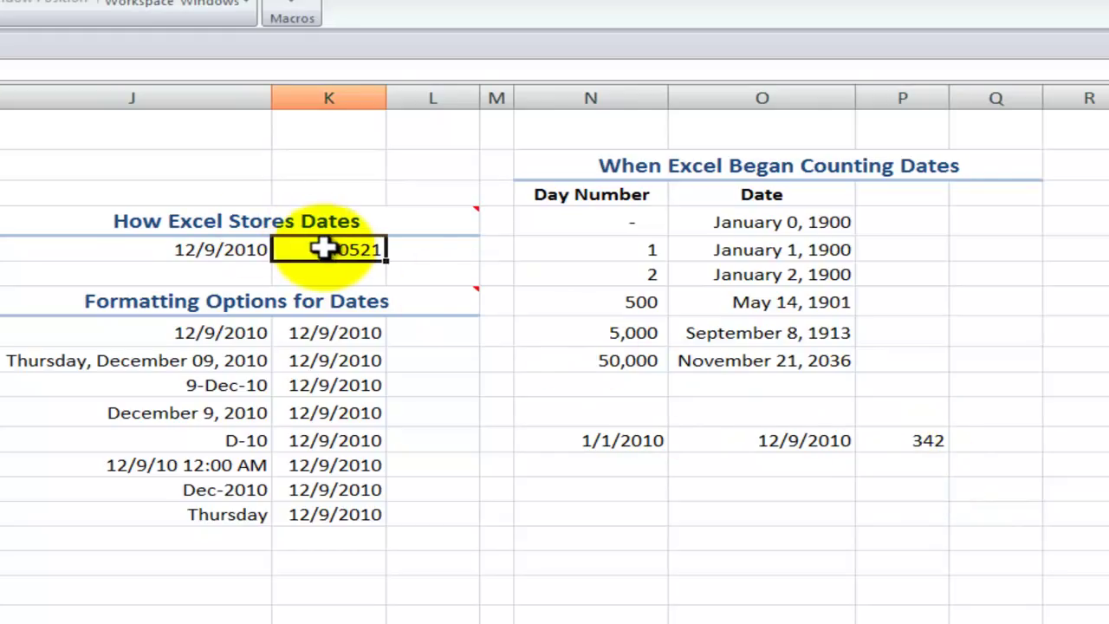
pyautogui.click(217, 250)
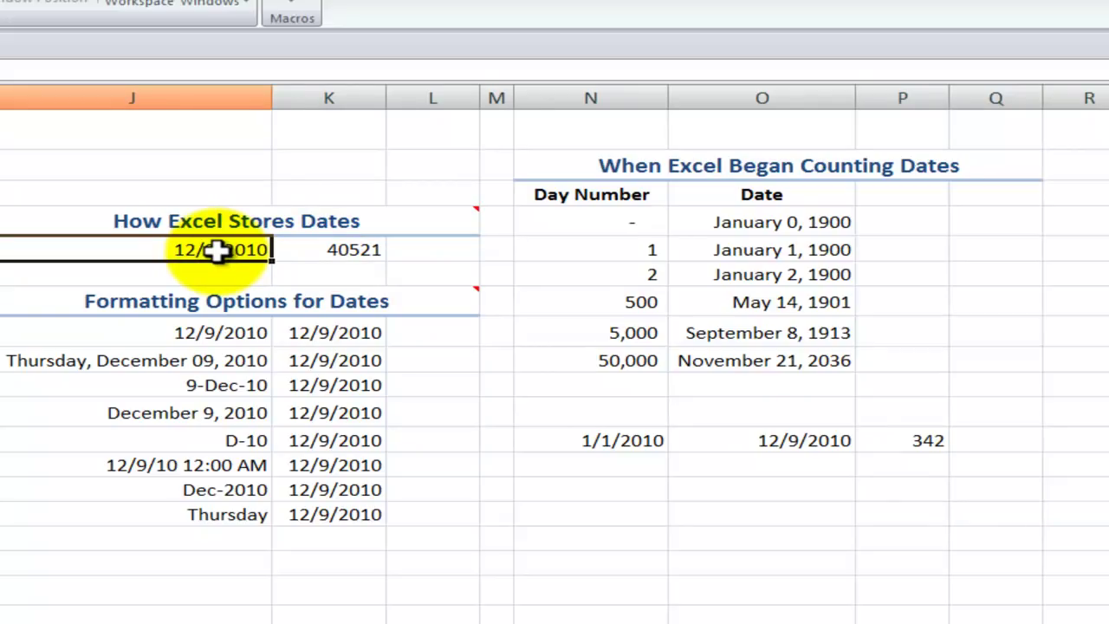
pyautogui.click(197, 332)
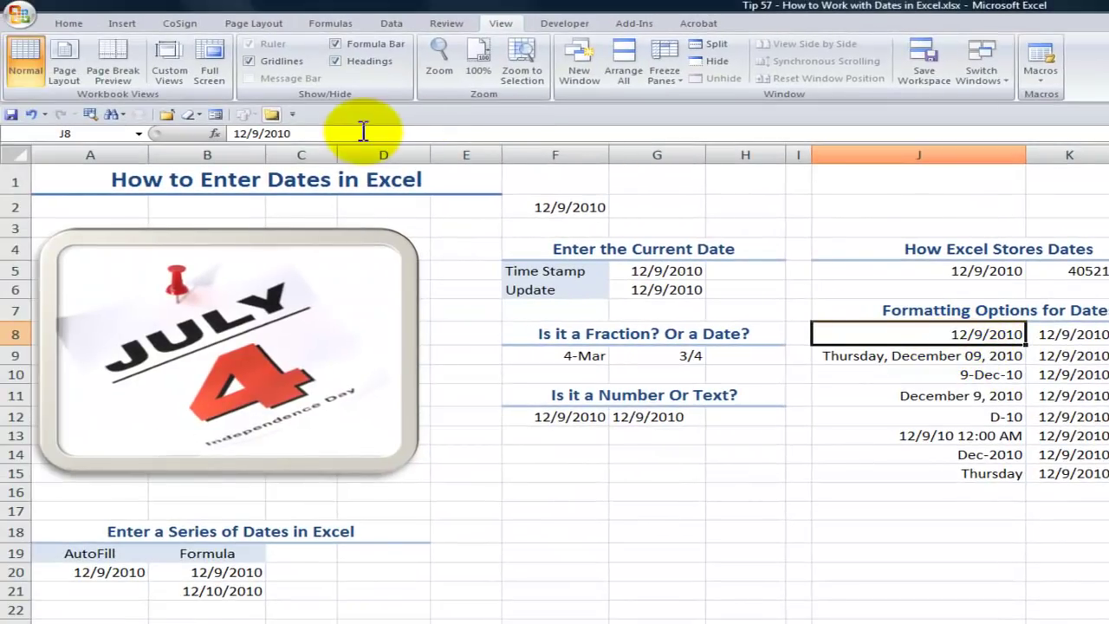
pyautogui.click(329, 132)
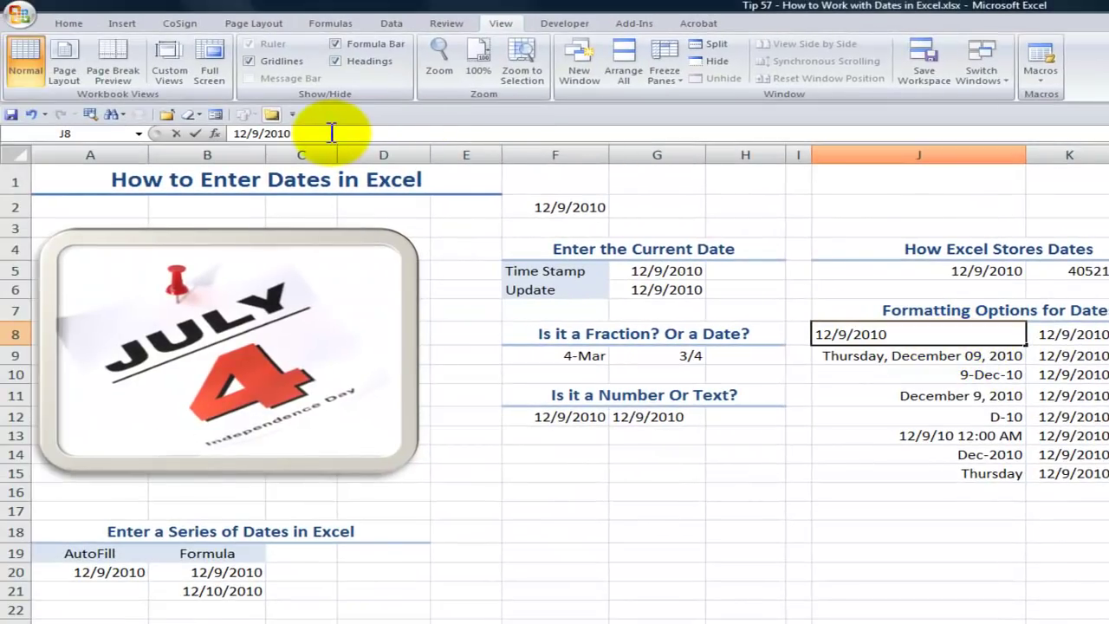
pyautogui.click(964, 374)
pyautogui.click(964, 396)
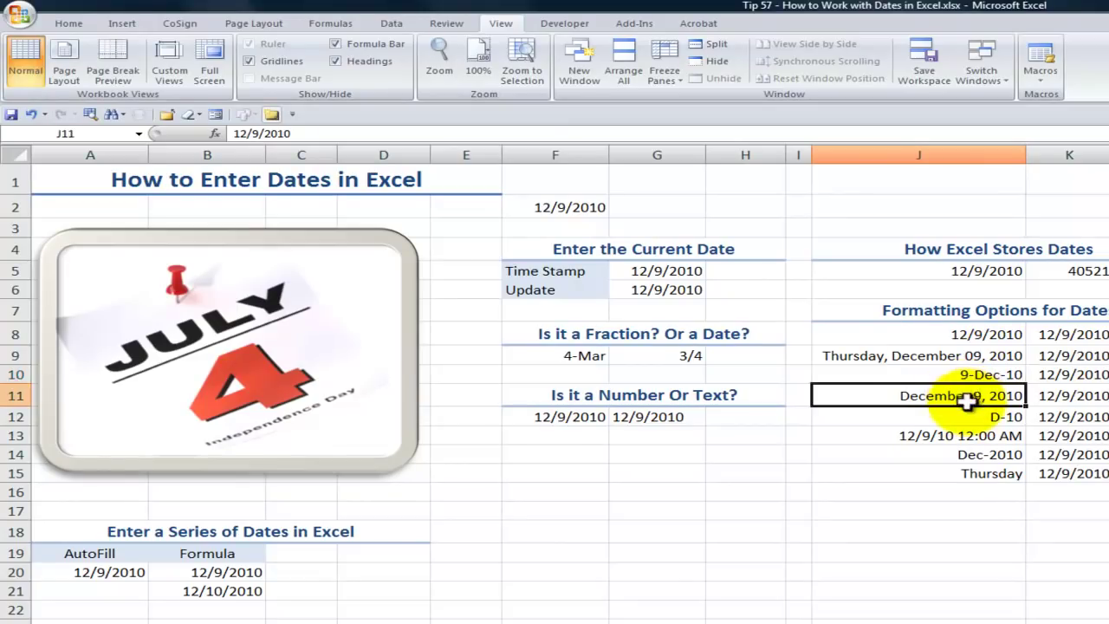
pyautogui.click(965, 416)
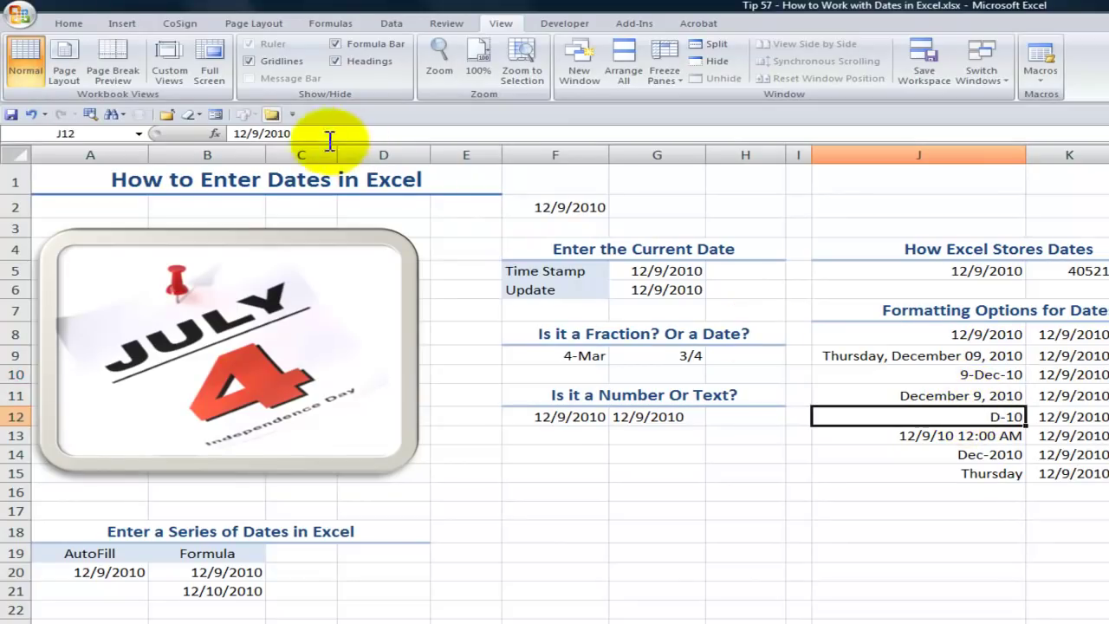
pyautogui.click(296, 133)
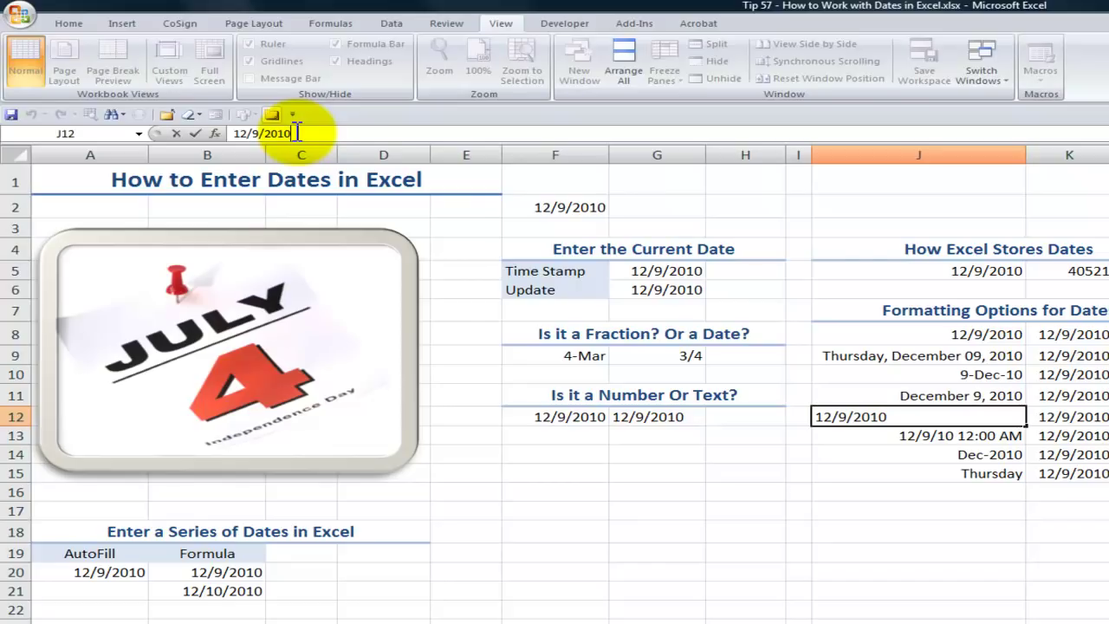
pyautogui.click(912, 357)
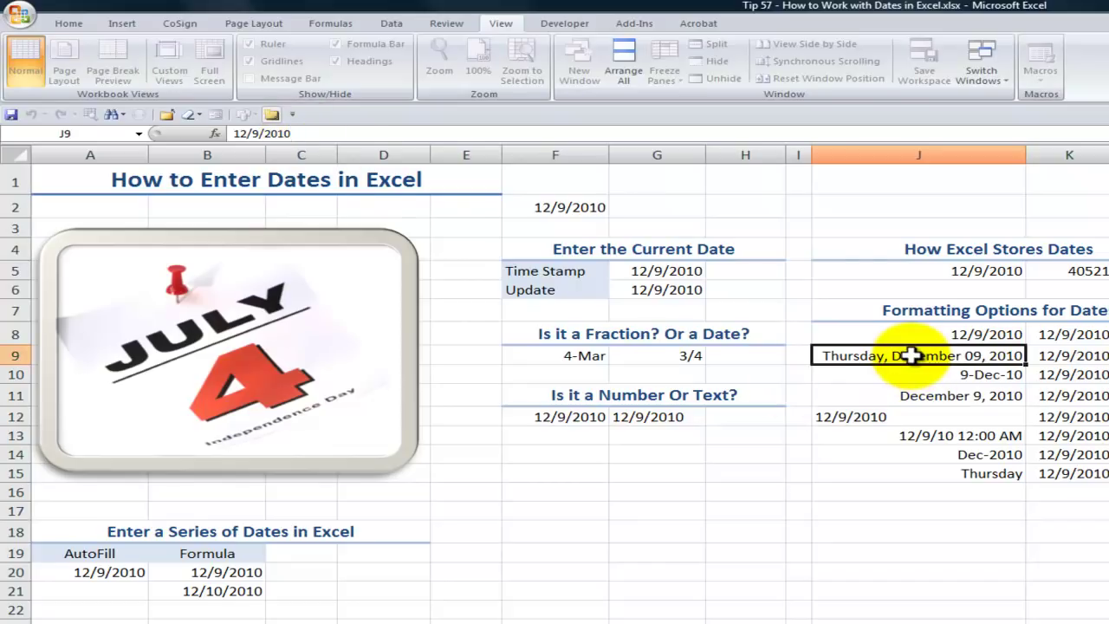
# - Inspect the formatted dates in J11, J15 and J13, and read the comment on the Formatting Options for Dates heading
pyautogui.click(926, 396)
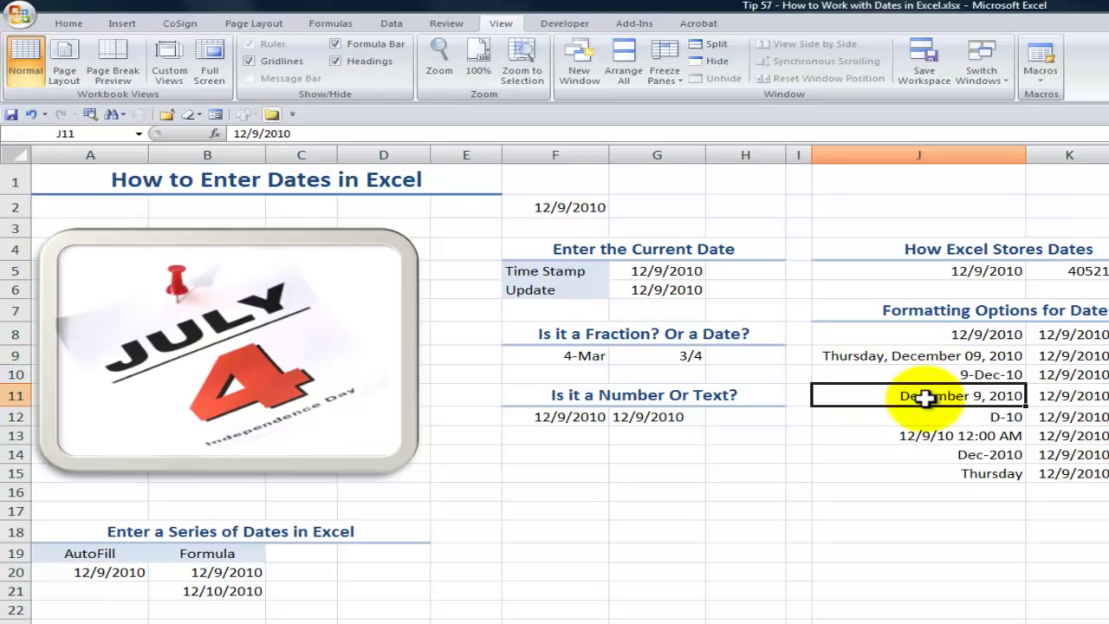
pyautogui.click(953, 474)
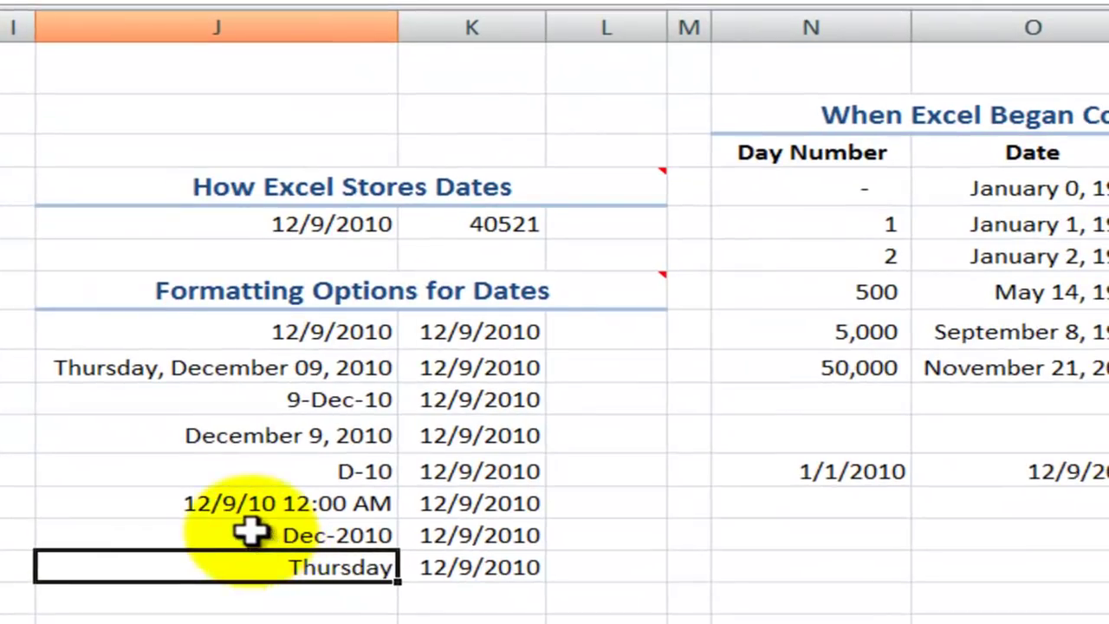
pyautogui.click(919, 436)
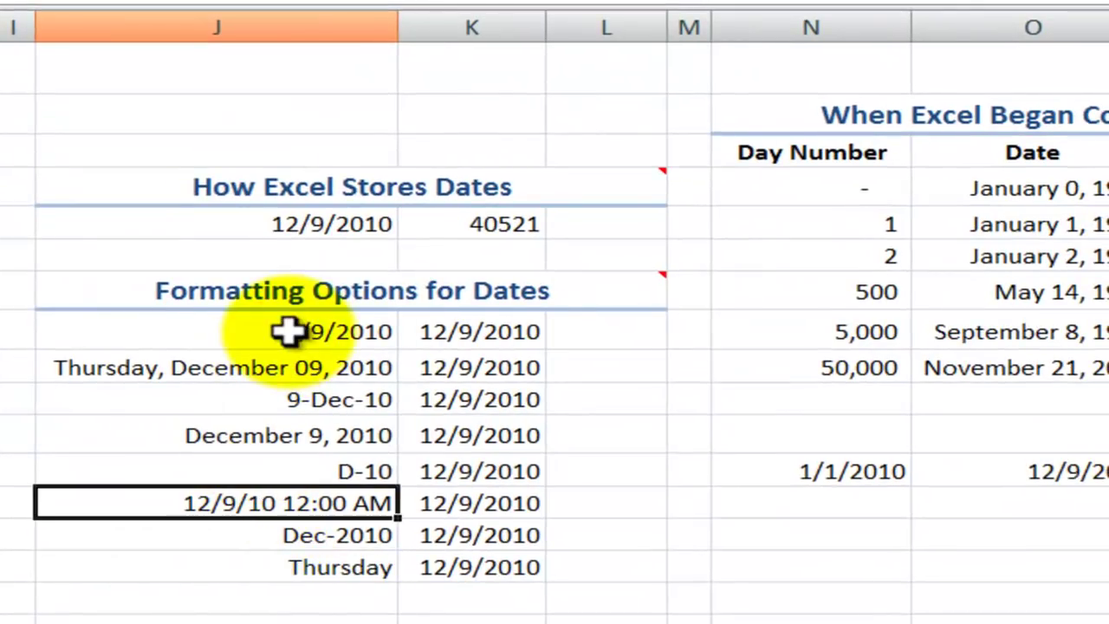
pyautogui.moveTo(650, 280)
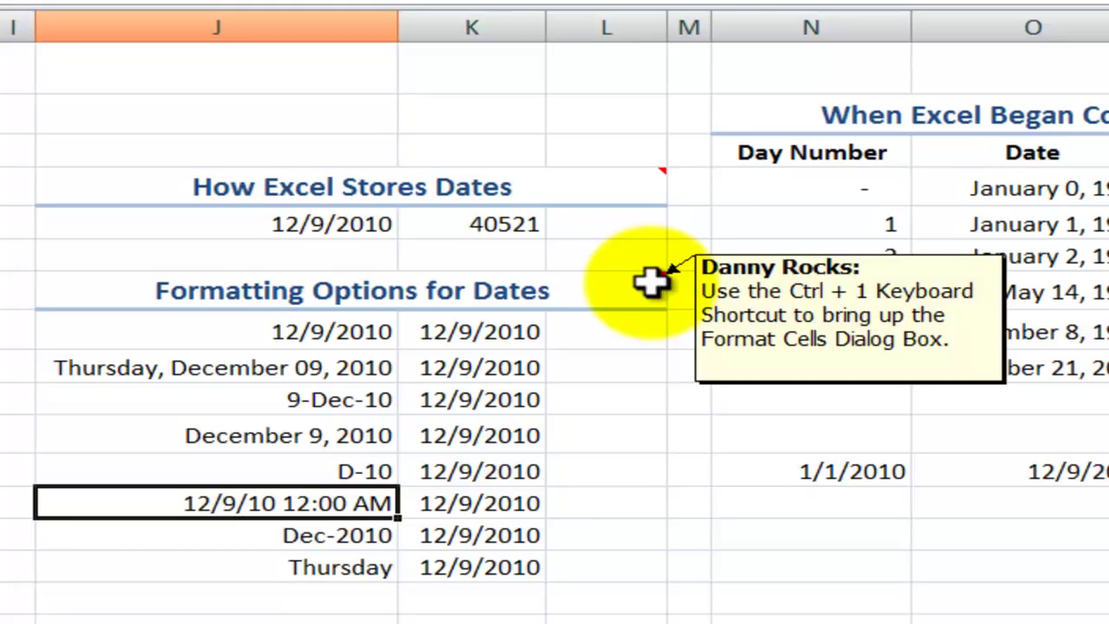
# - Review the Date and Custom number format types available for the date in J5 without changing its format
pyautogui.click(323, 225)
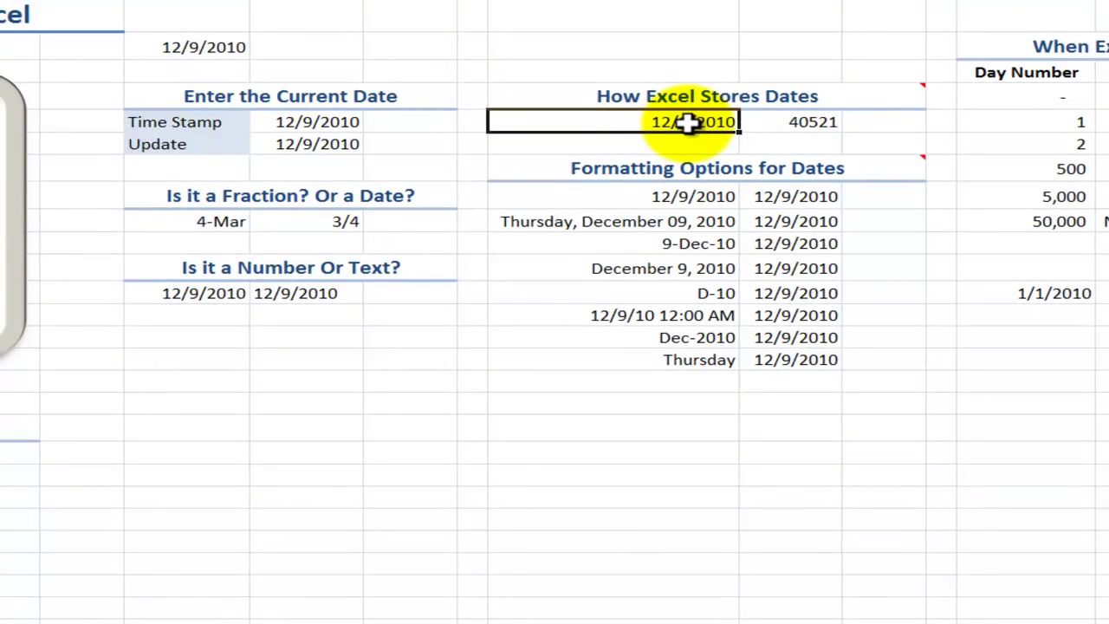
pyautogui.hotkey('ctrl', '1')
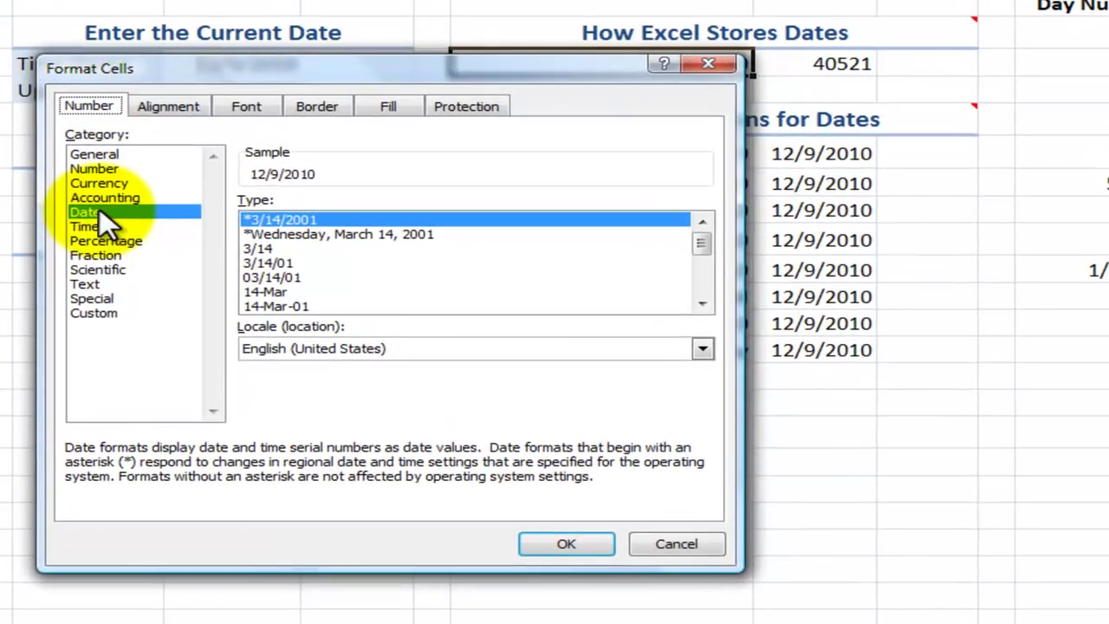
pyautogui.click(131, 220)
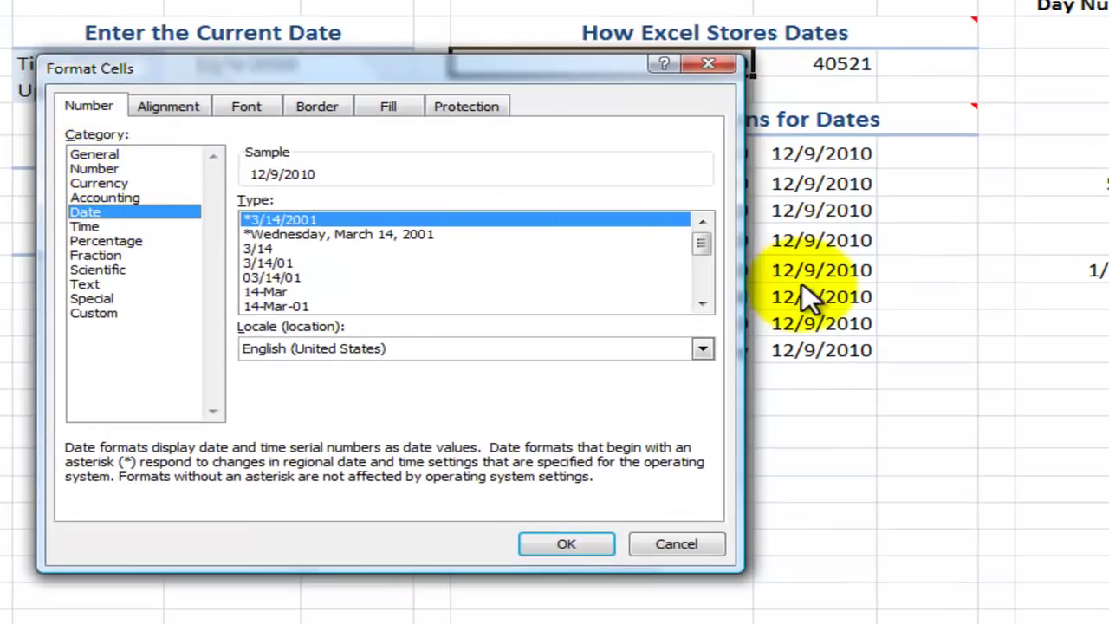
pyautogui.moveTo(708, 242); pyautogui.dragTo(708, 279)
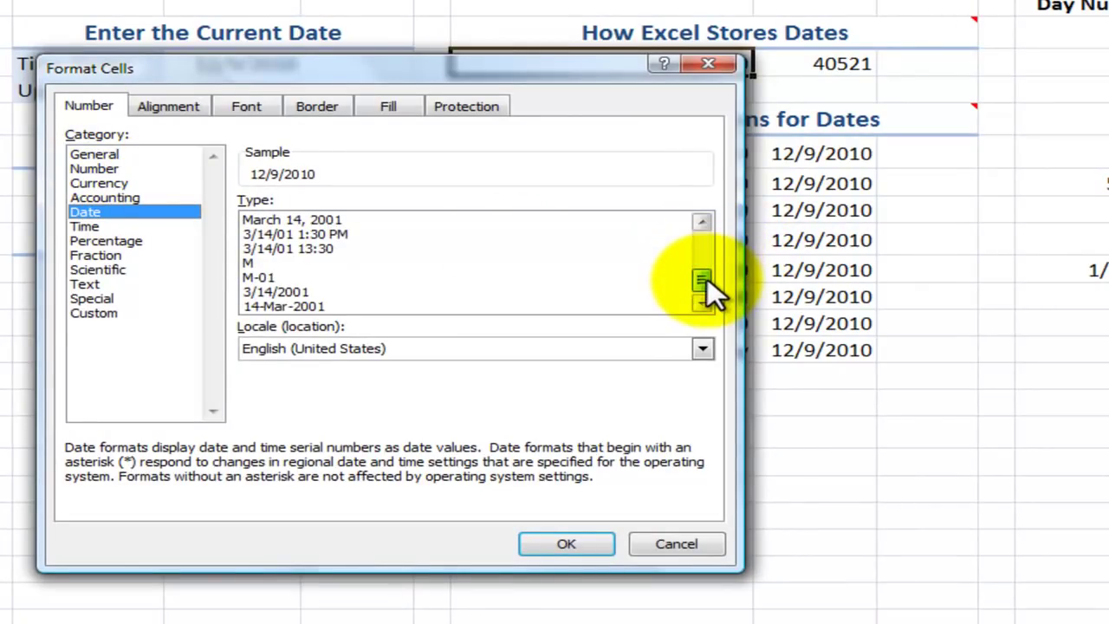
pyautogui.click(77, 314)
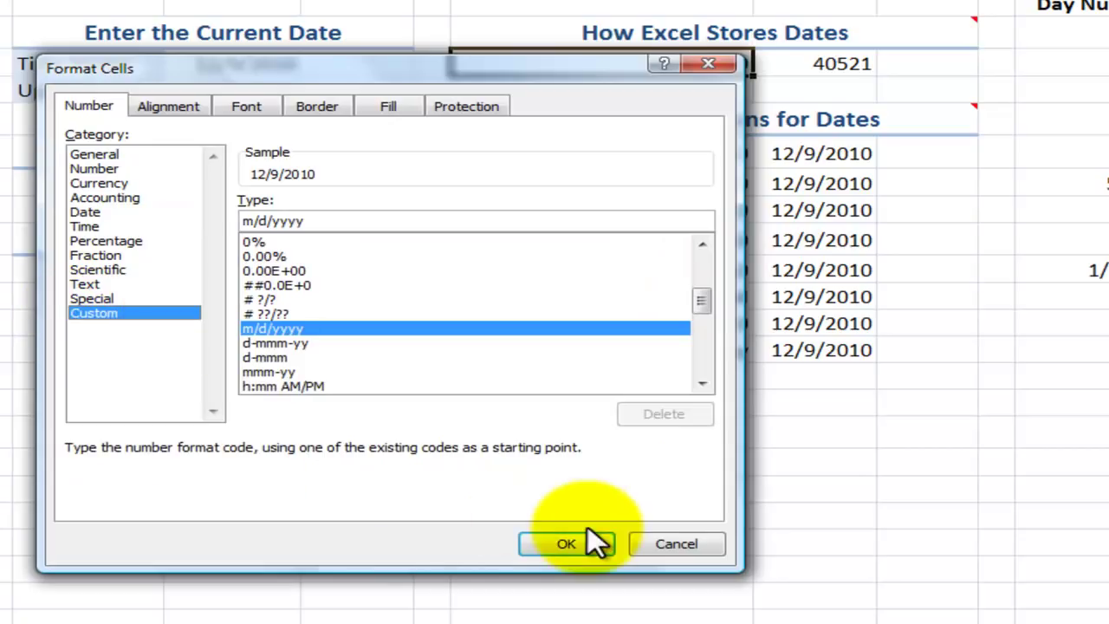
pyautogui.click(680, 543)
# - Examine the stored date behind the weekday in J15 and its custom number format code dddd
pyautogui.doubleClick(685, 349)
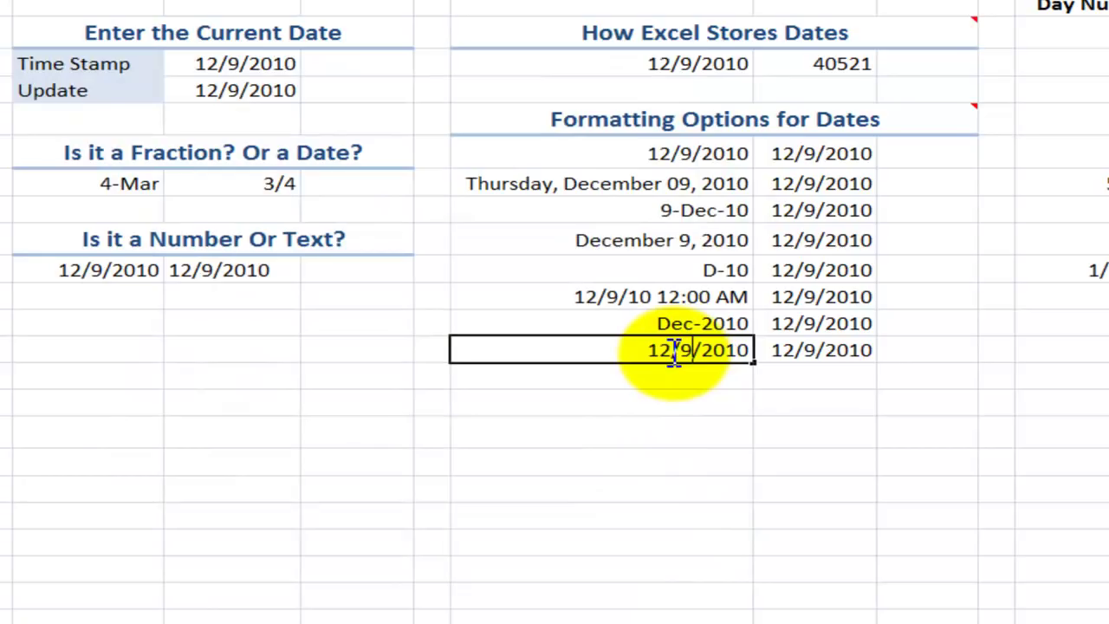
pyautogui.press('Escape')
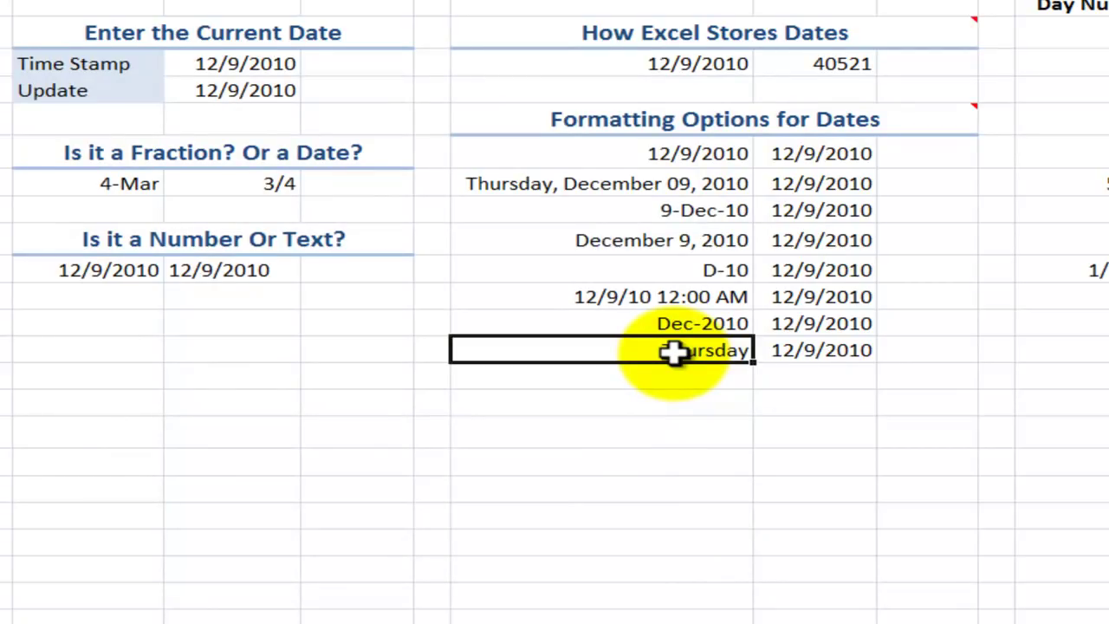
pyautogui.hotkey('ctrl', '1')
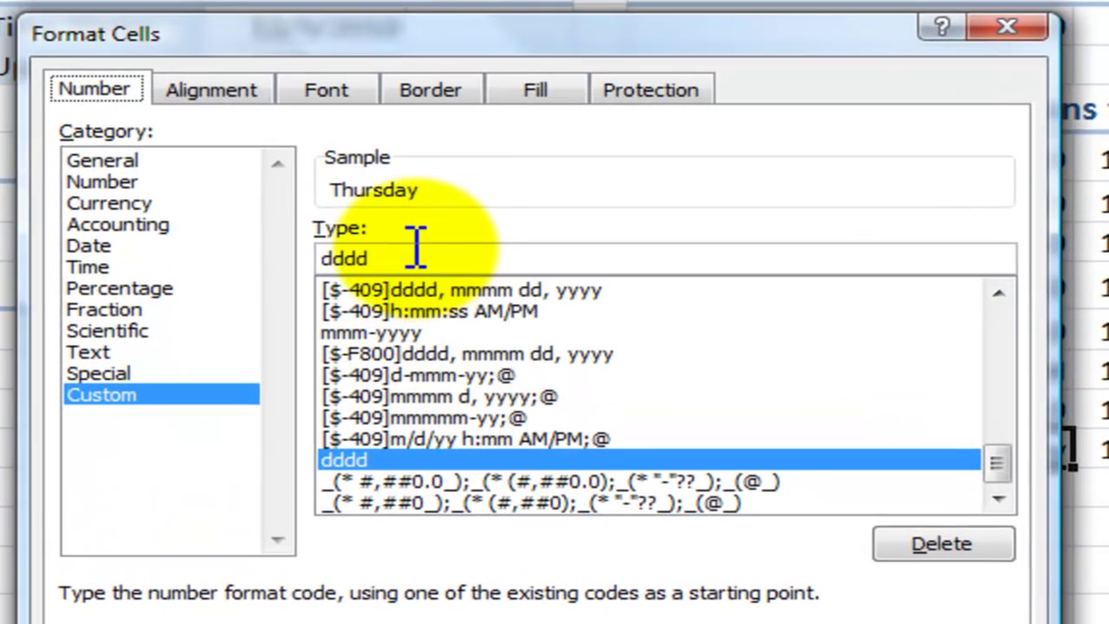
pyautogui.click(367, 241)
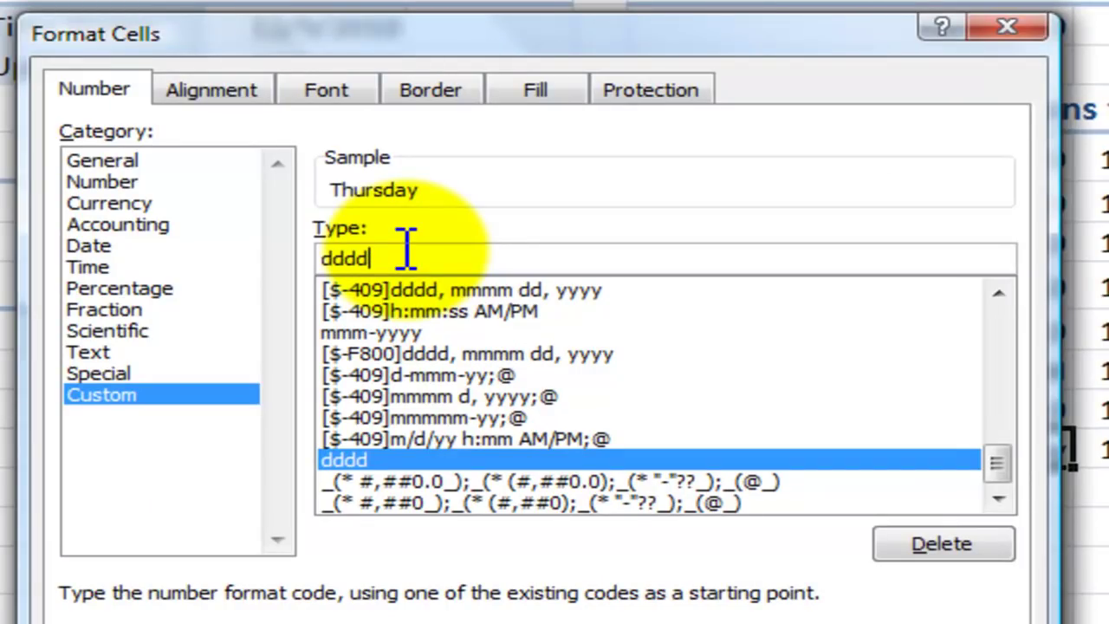
pyautogui.press('Return')
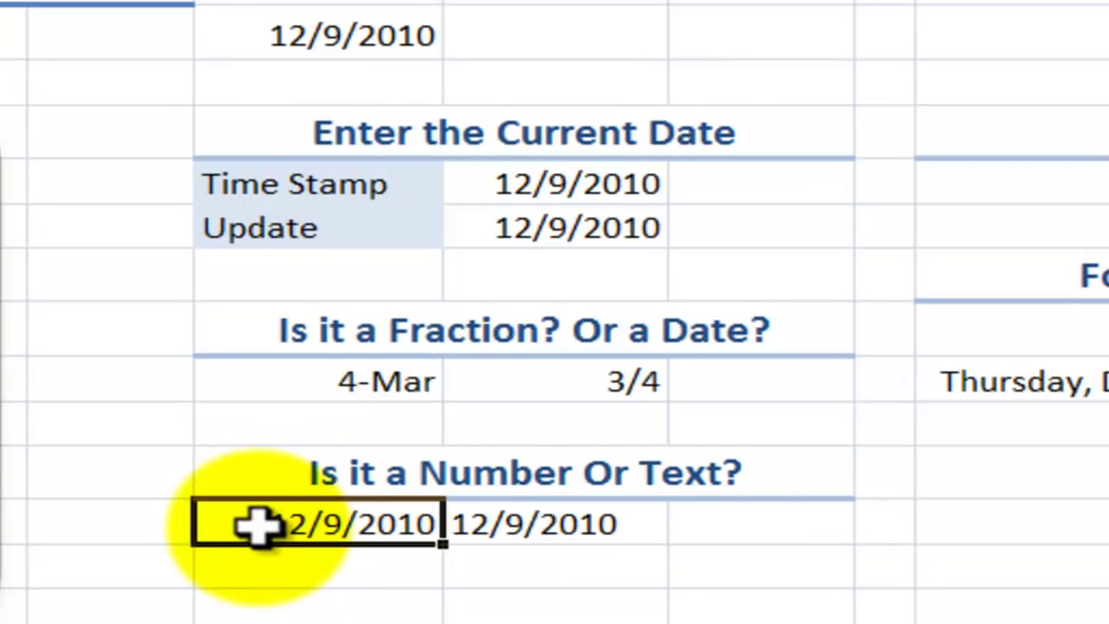
# - Remove the leading apostrophe from the text date in G12, then restore the entry as text
pyautogui.click(632, 520)
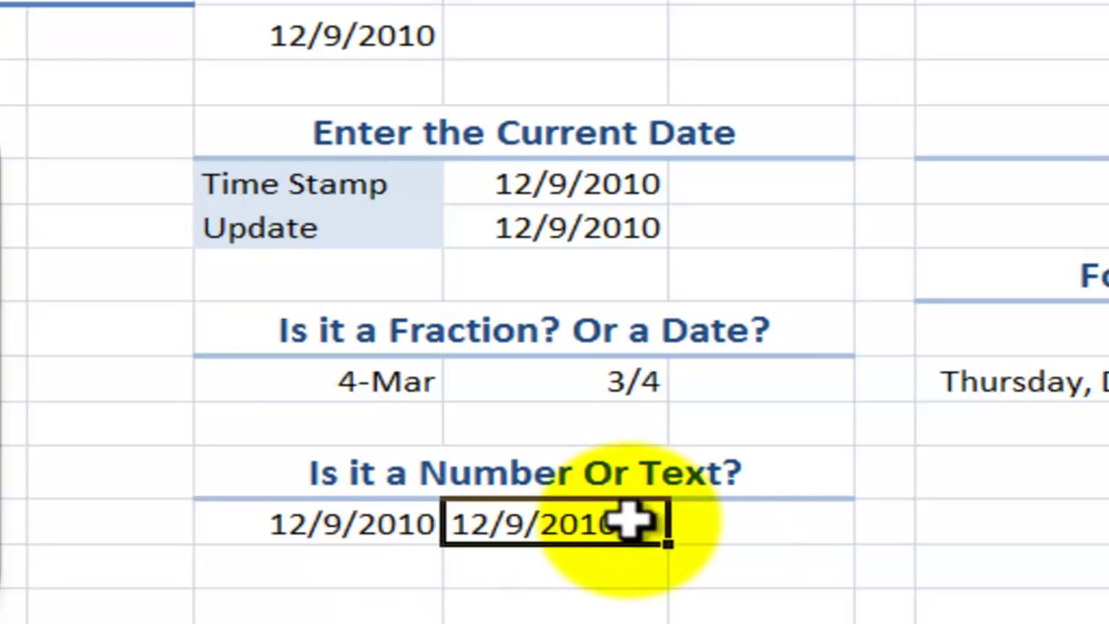
pyautogui.doubleClick(589, 530)
pyautogui.press('Home')
pyautogui.write("'")
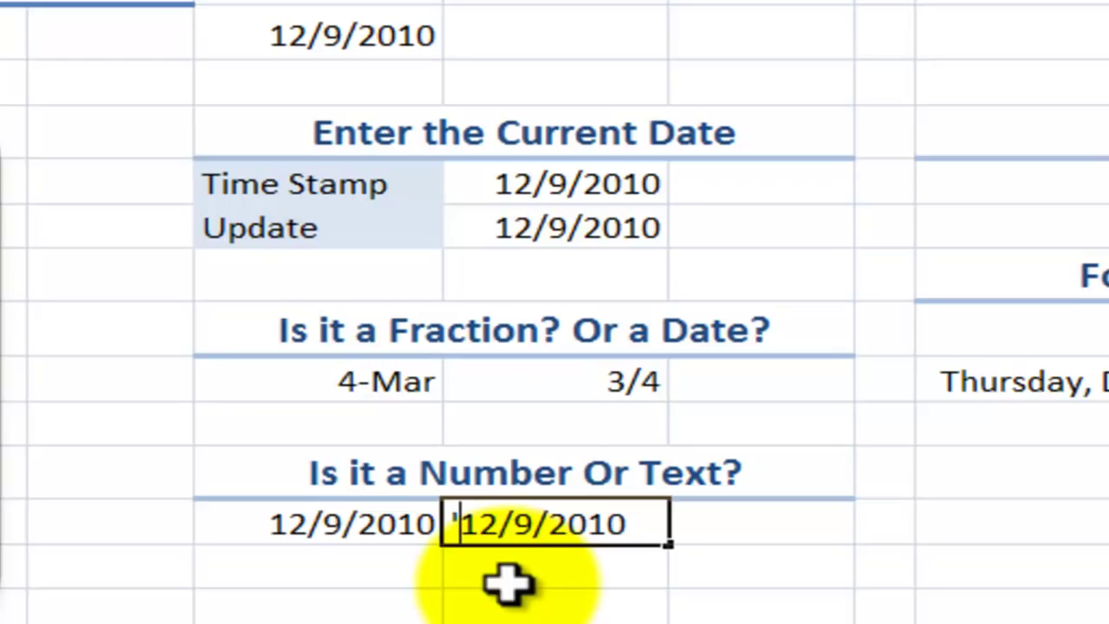
pyautogui.press('BackSpace')
pyautogui.hotkey('ctrl', 'Return')
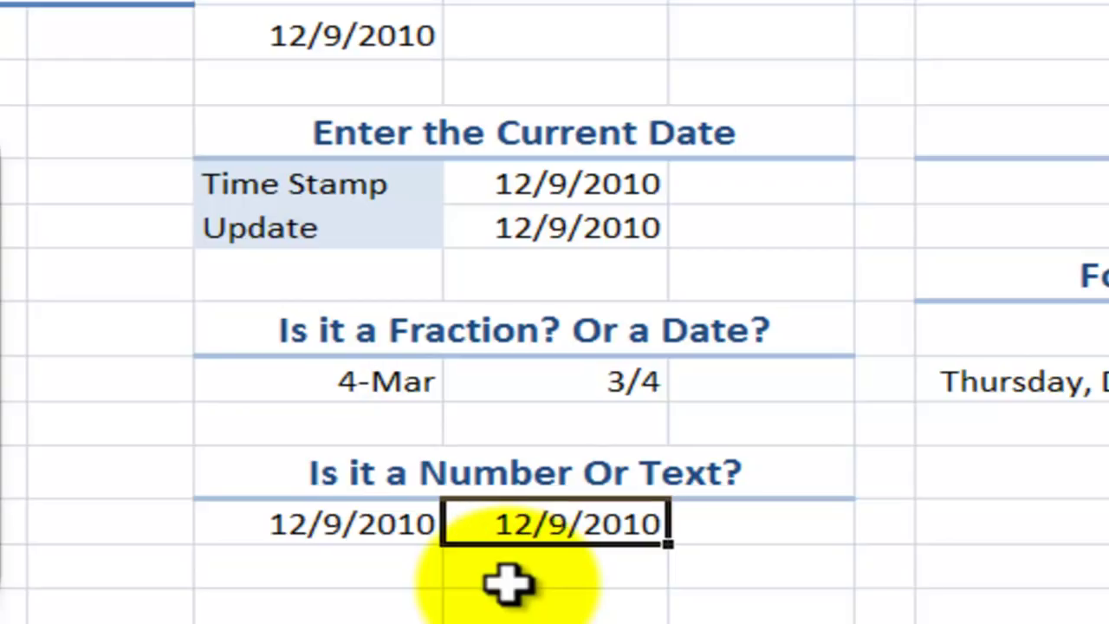
pyautogui.doubleClick(514, 534)
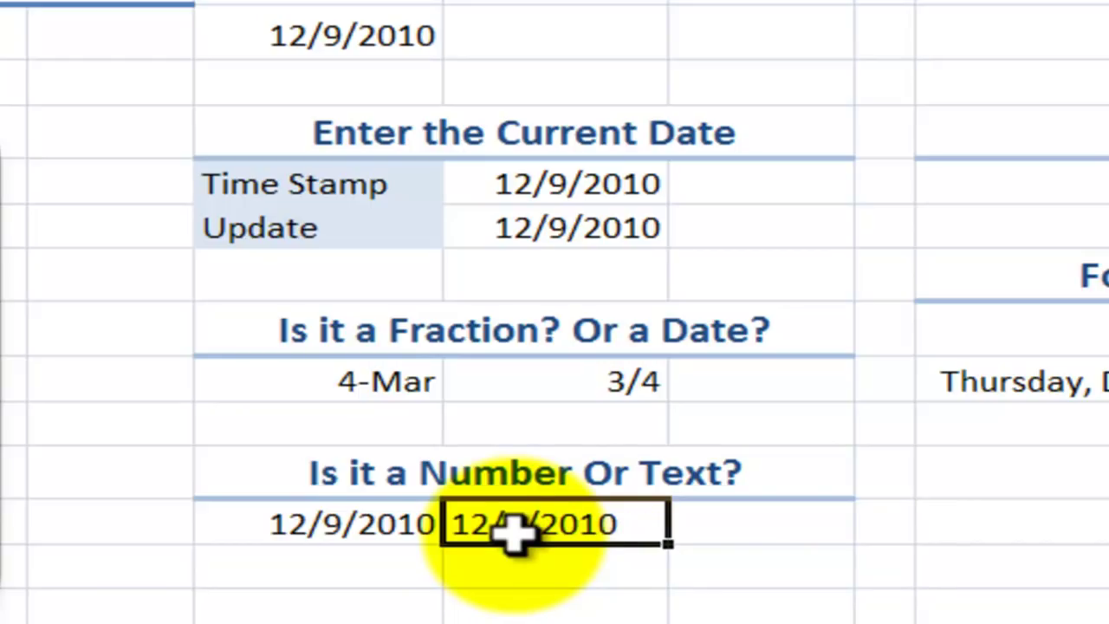
# - Clear cell F9 under Is it a Fraction? Or a Date? and enter 3/4 in it
pyautogui.click(295, 382)
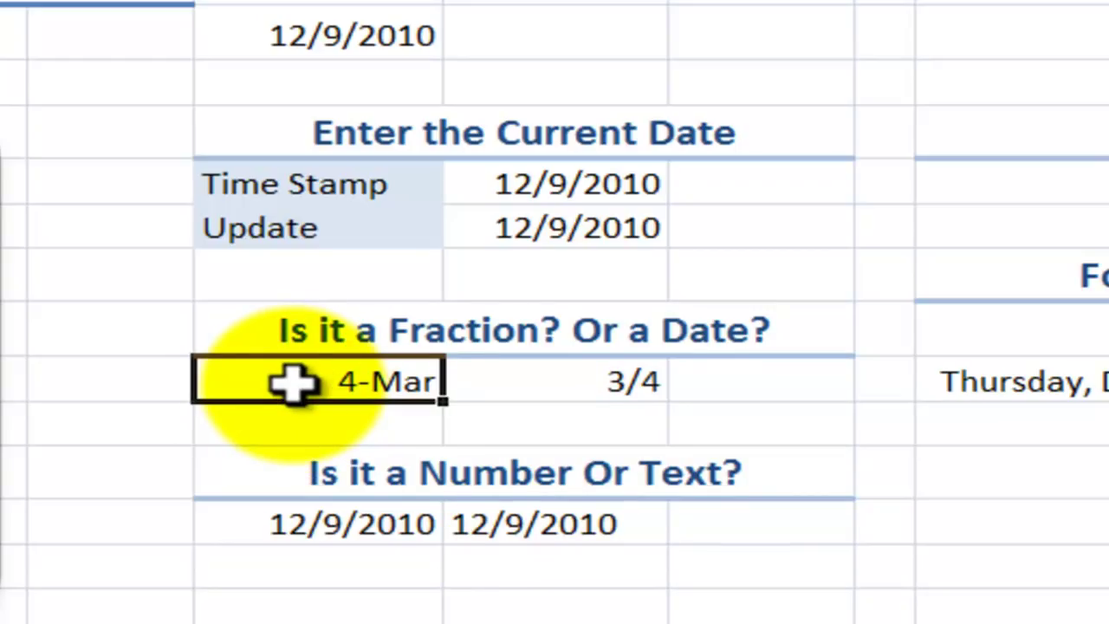
pyautogui.press('Delete')
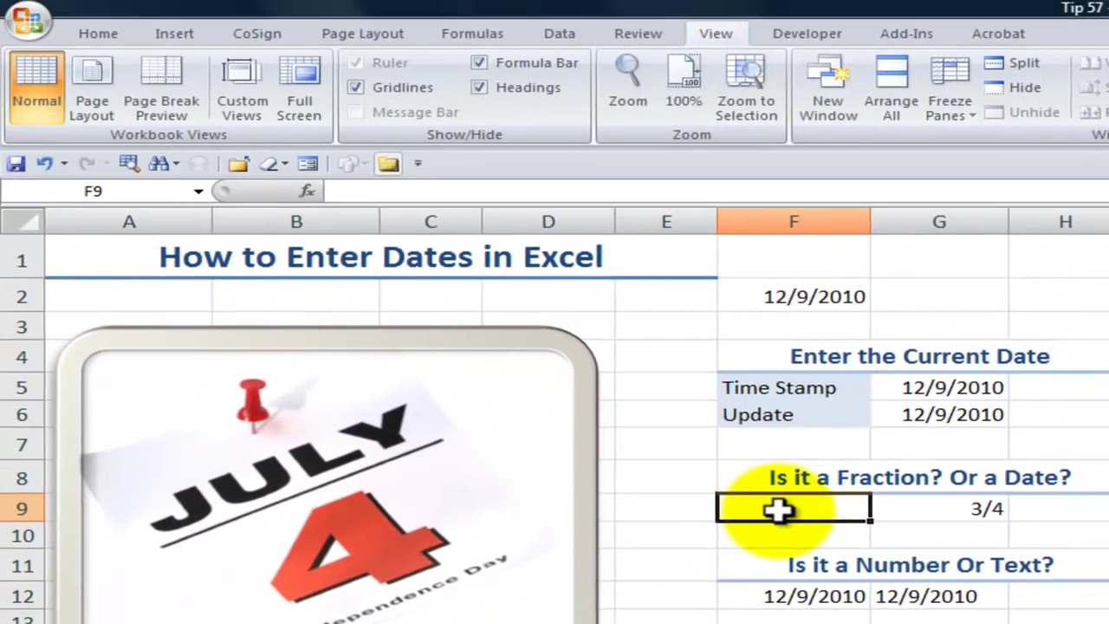
pyautogui.write('3')
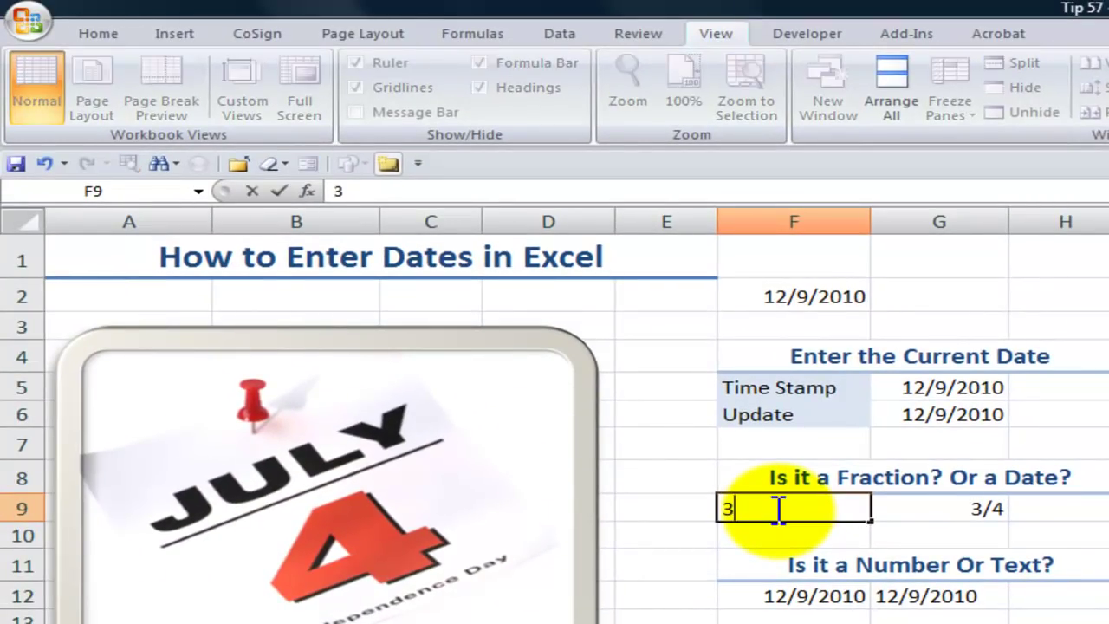
pyautogui.write('/4')
pyautogui.hotkey('ctrl', 'Return')
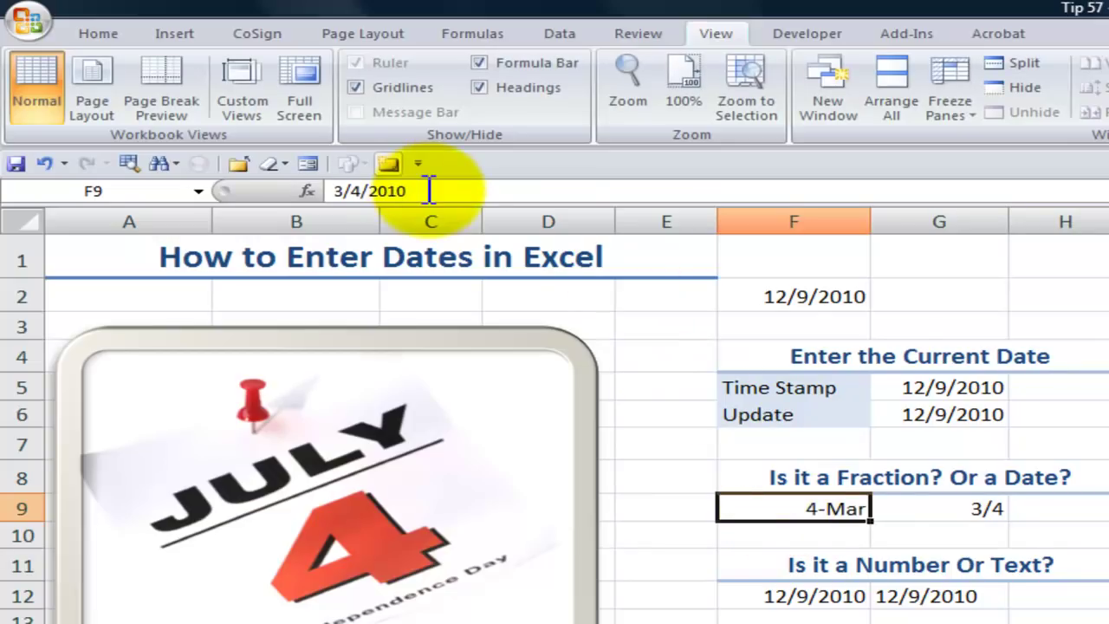
# - Check the stored value in G9, then re-enter it as the fraction 0 3/4
pyautogui.click(957, 507)
pyautogui.doubleClick(957, 507)
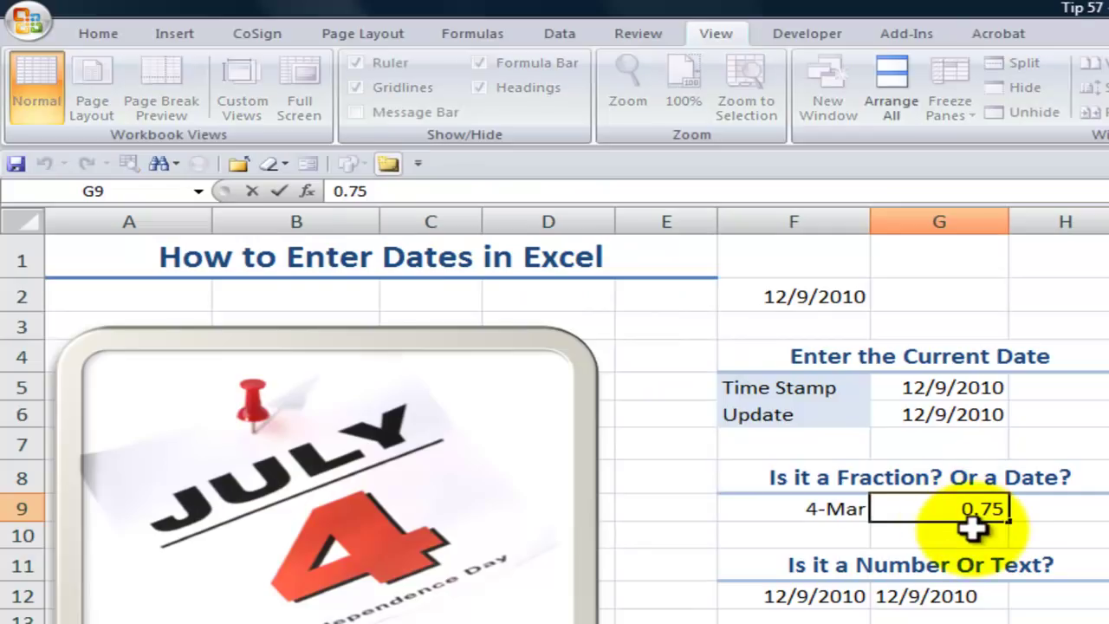
pyautogui.press('Escape')
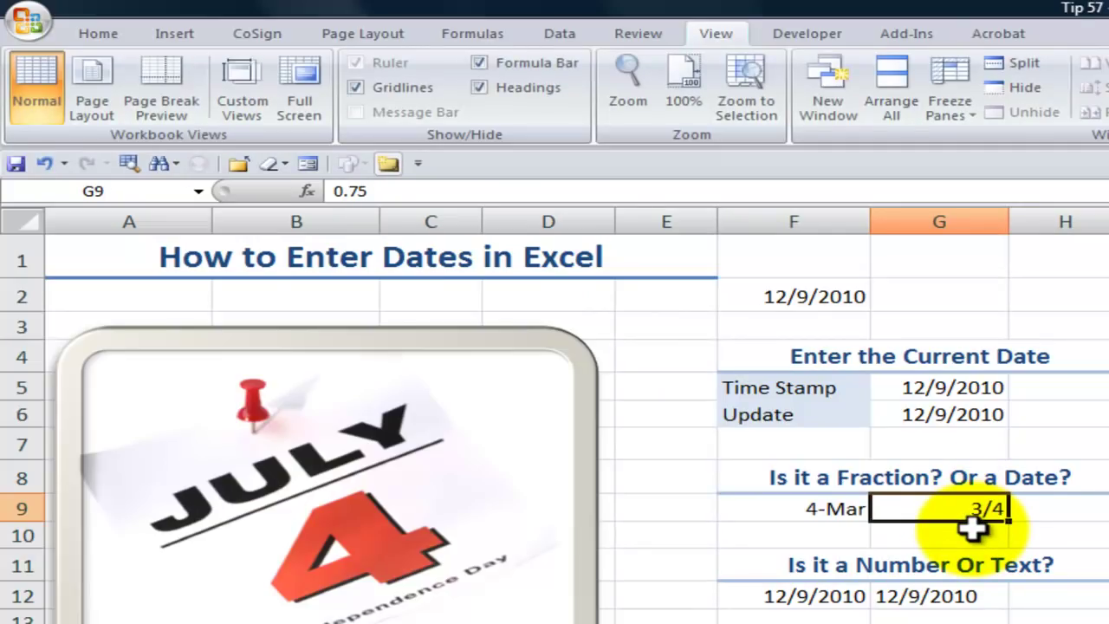
pyautogui.write('0')
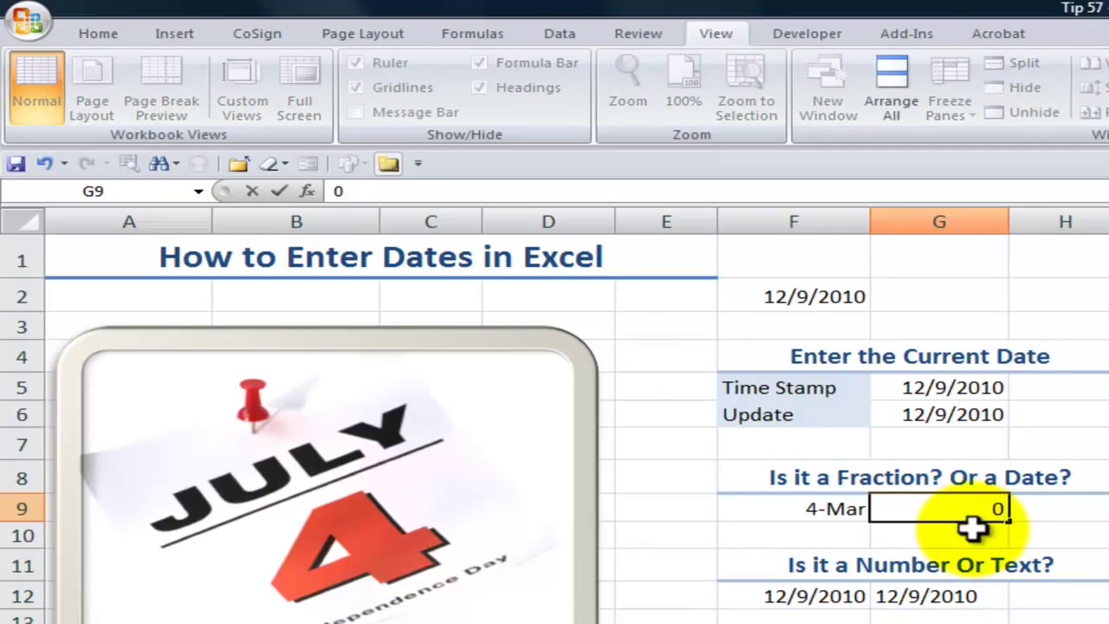
pyautogui.write(' 3/4')
pyautogui.hotkey('ctrl', 'Return')
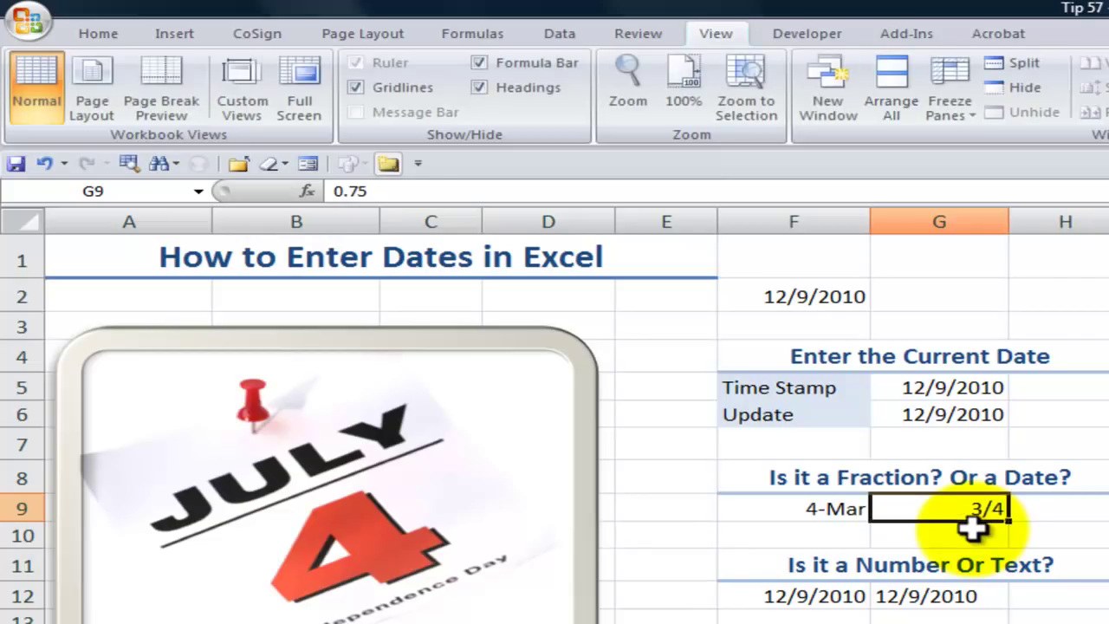
# - Check the decimal value behind the fraction in G9 and apply the Percentage format to the cell
pyautogui.click(398, 191)
pyautogui.press('Escape')
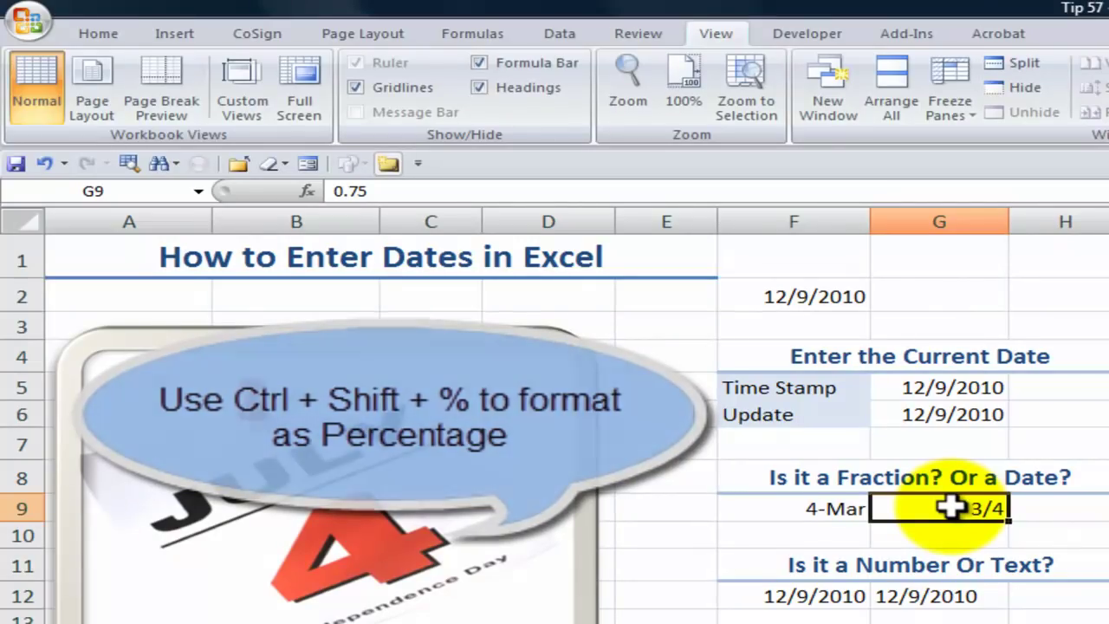
pyautogui.hotkey('ctrl', 'shift', '%')
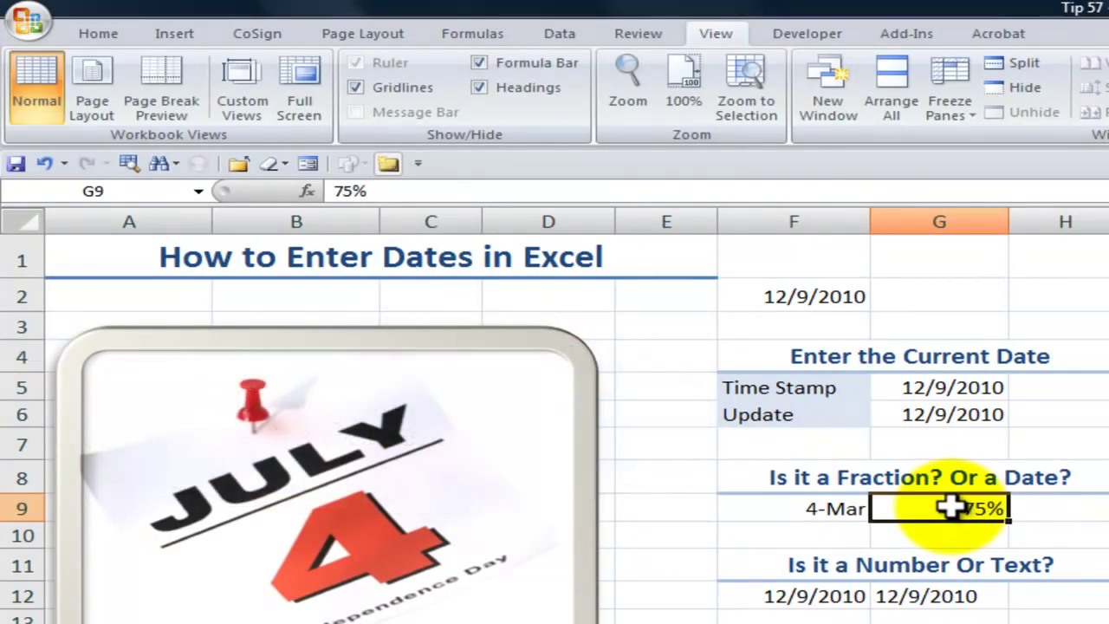
pyautogui.press('Return')
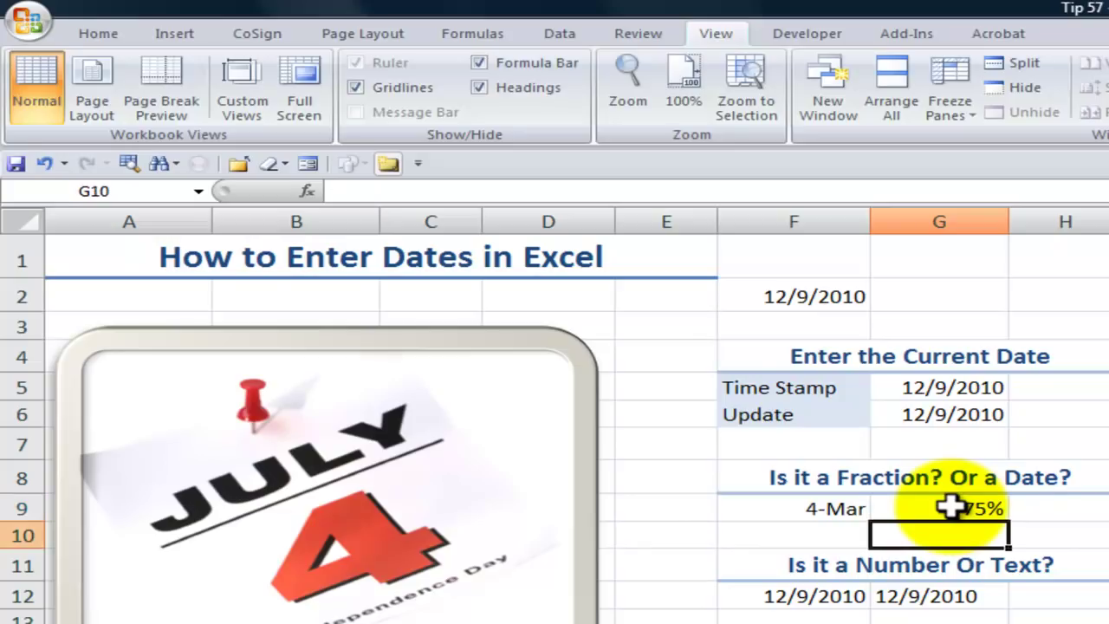
pyautogui.click(943, 507)
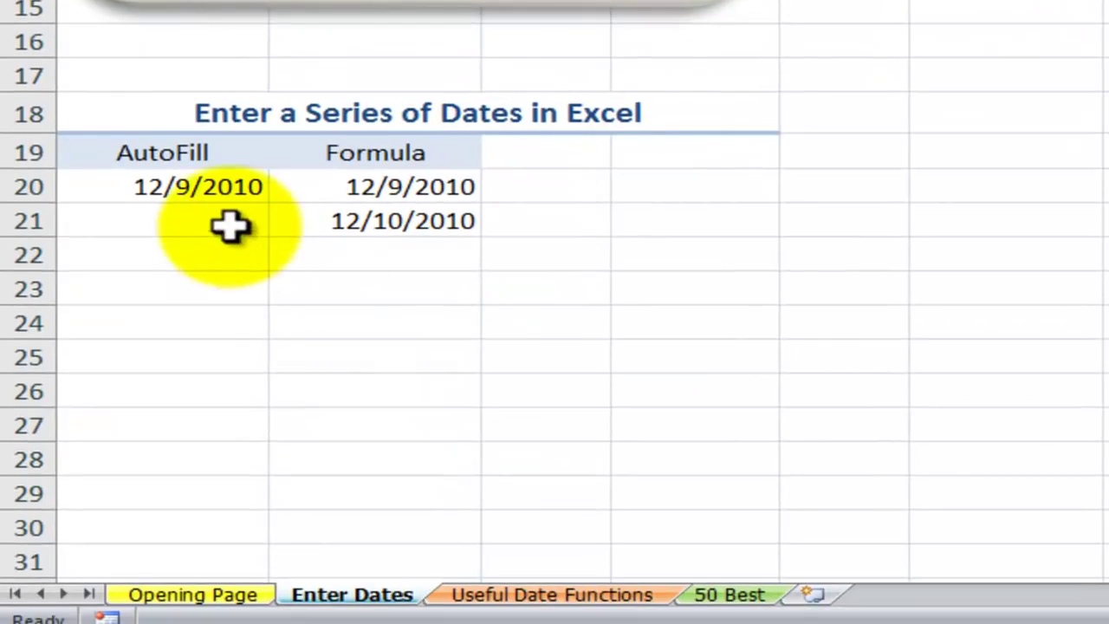
# - Replace the AutoFill start date in A20 with the current date 12/9/2010 and fill the daily series down to A28
pyautogui.click(198, 190)
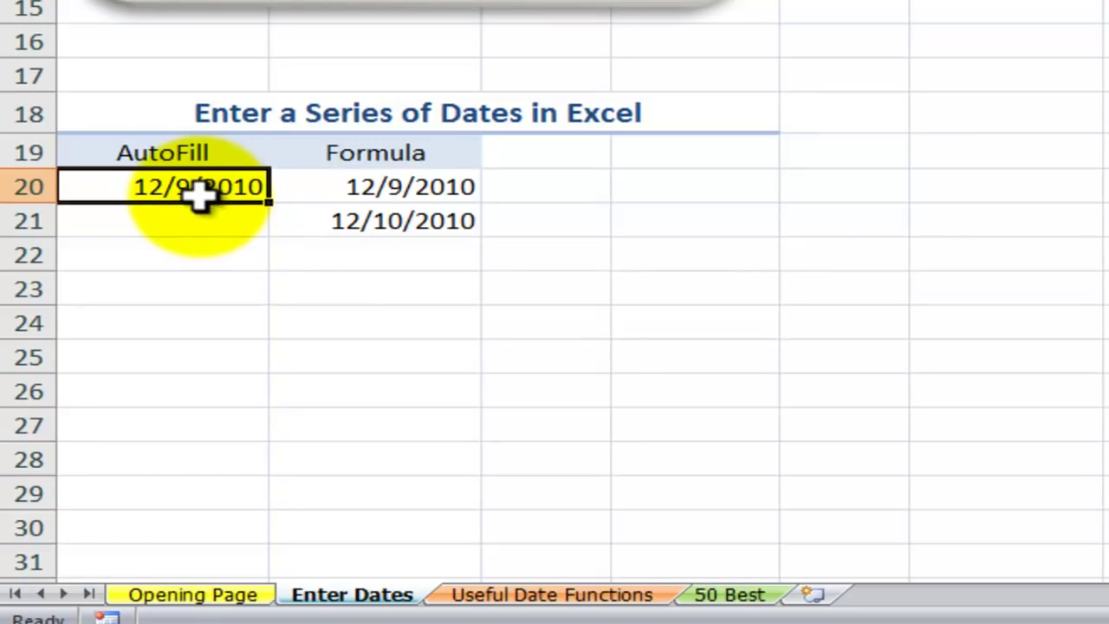
pyautogui.press('Delete')
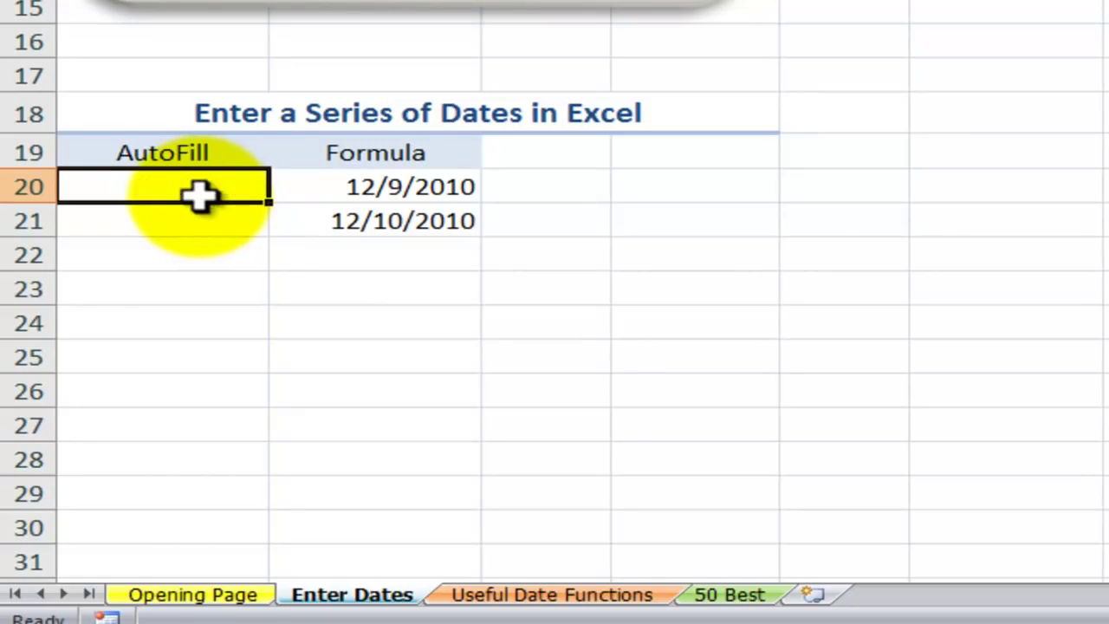
pyautogui.hotkey('ctrl', ';')
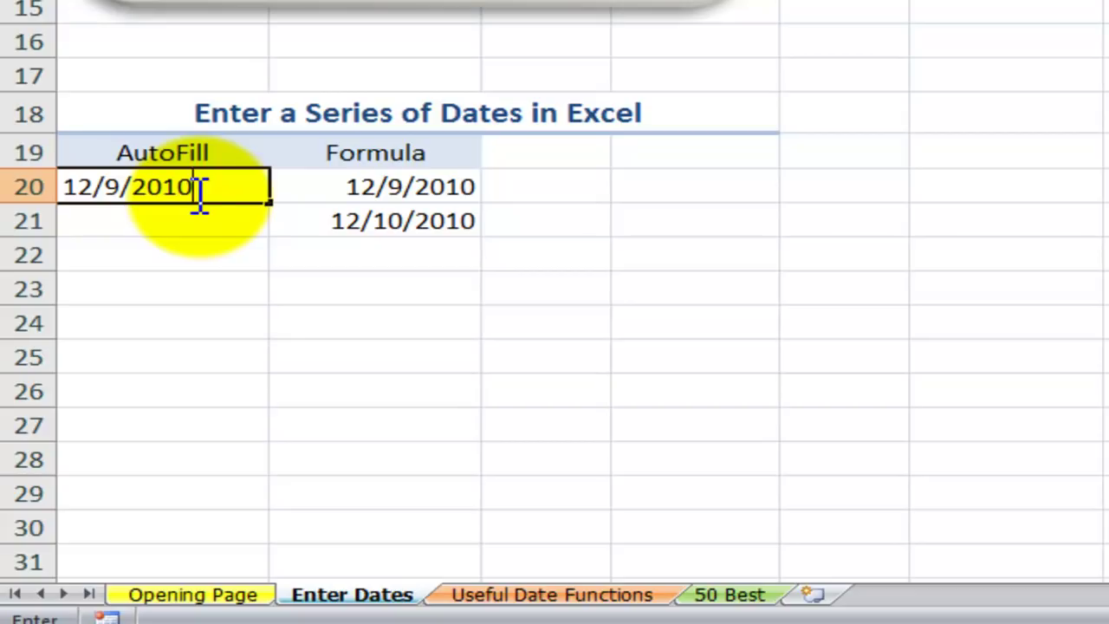
pyautogui.hotkey('ctrl', 'Return')
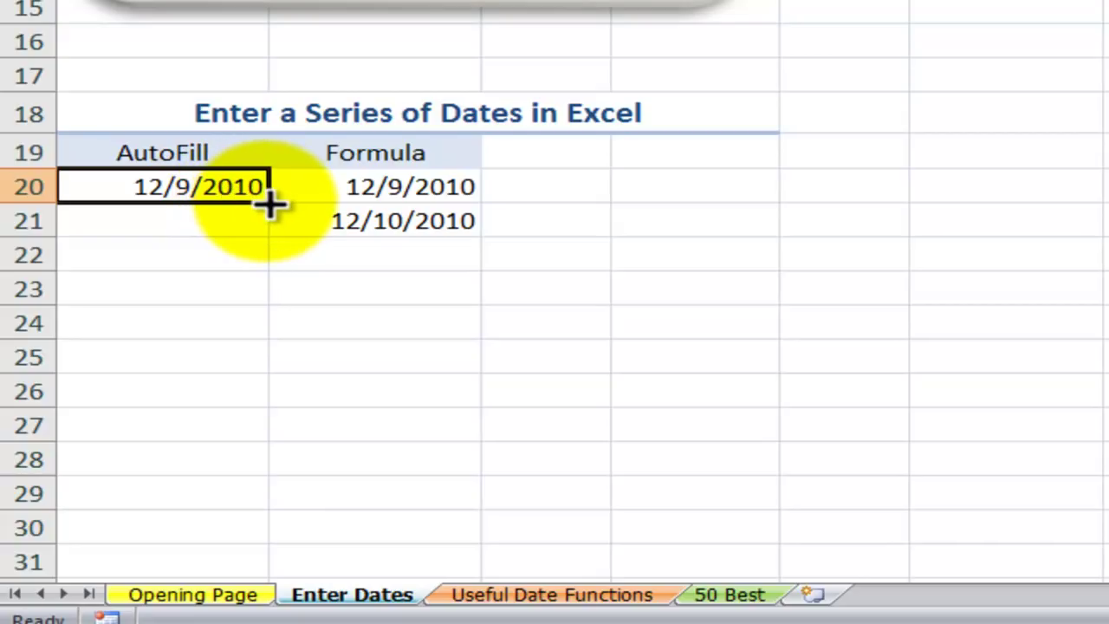
pyautogui.moveTo(271, 203); pyautogui.dragTo(249, 482)
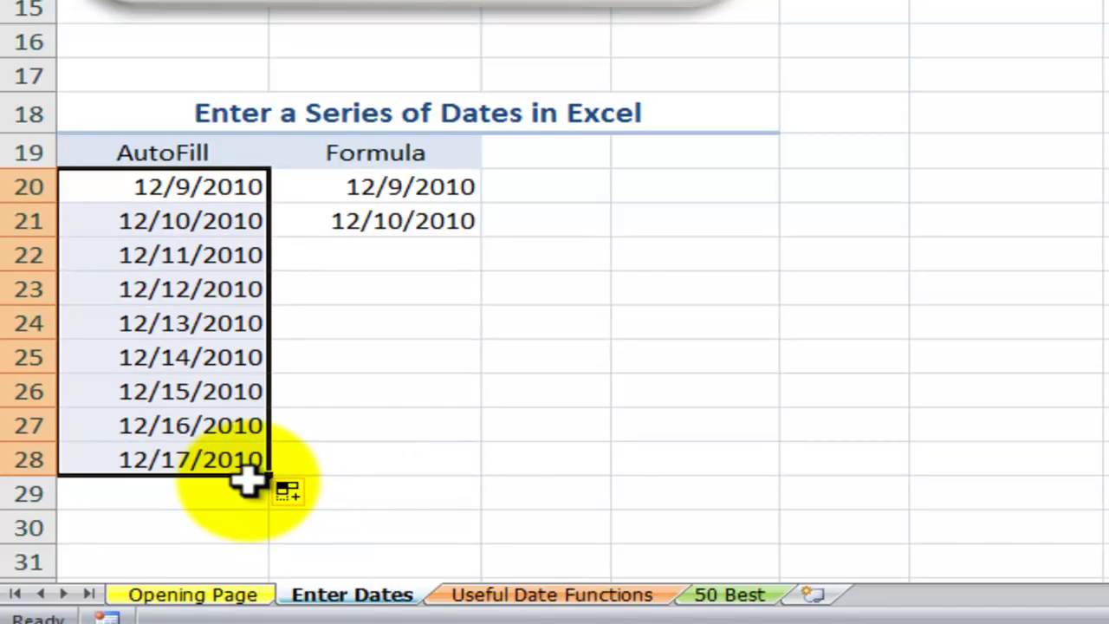
# - Change the AutoFill series in A20:A28 to weekdays and to months, and undo the whole fill
pyautogui.click(316, 498)
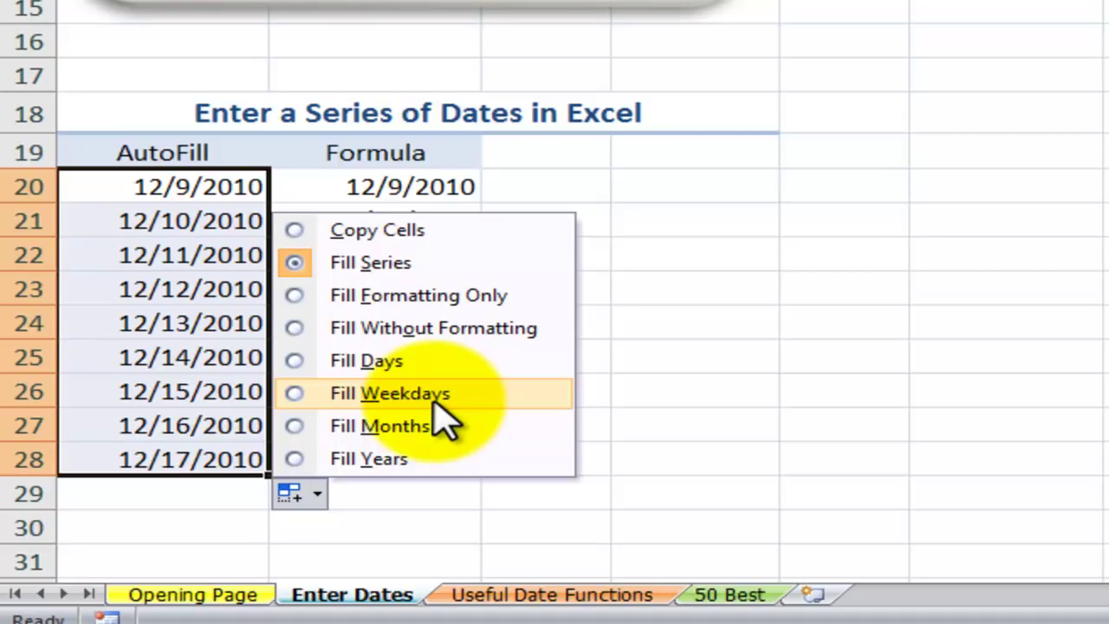
pyautogui.click(294, 393)
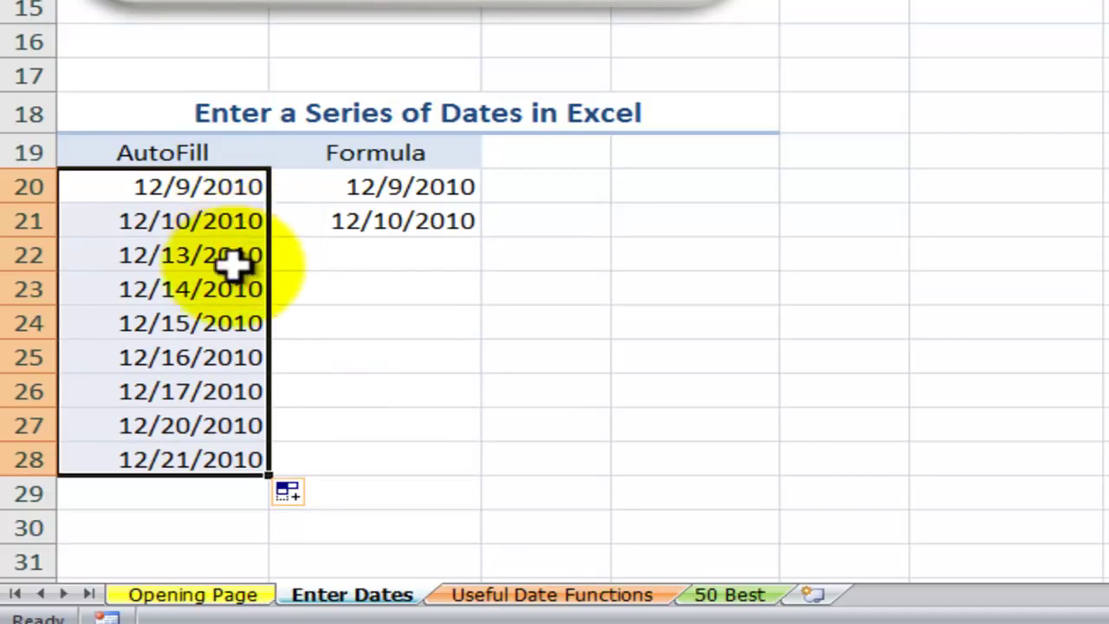
pyautogui.click(317, 506)
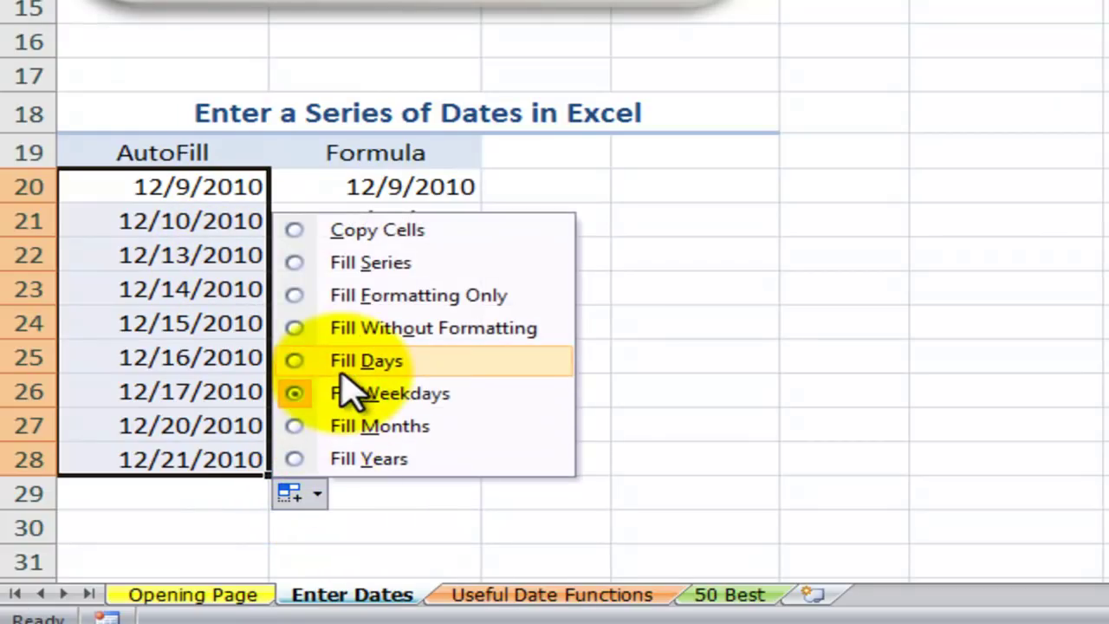
pyautogui.click(295, 424)
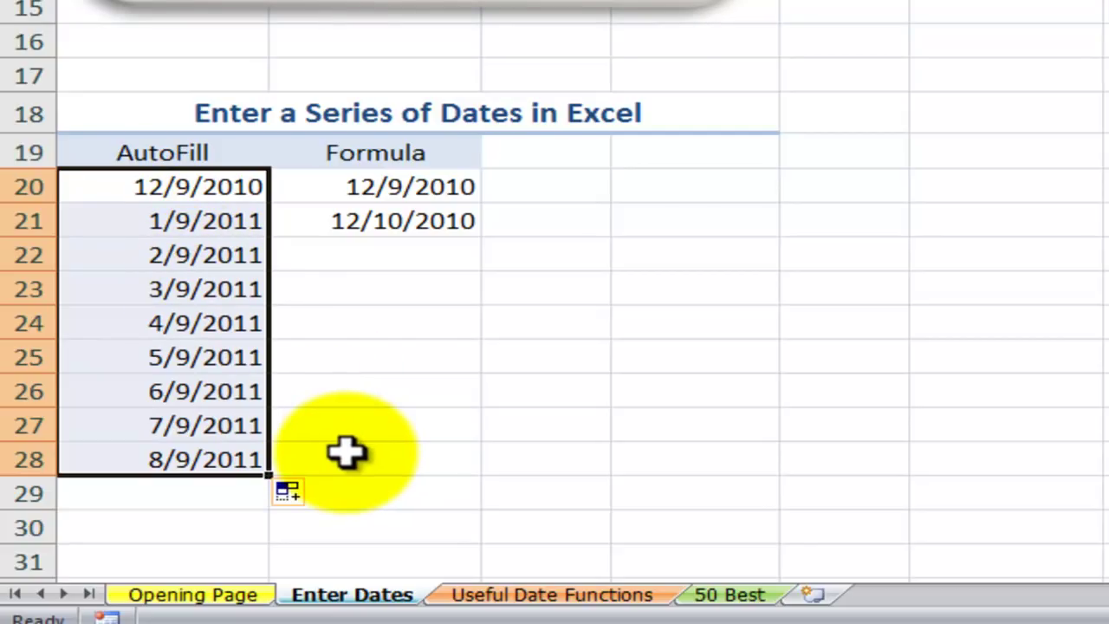
pyautogui.hotkey('ctrl', 'z')
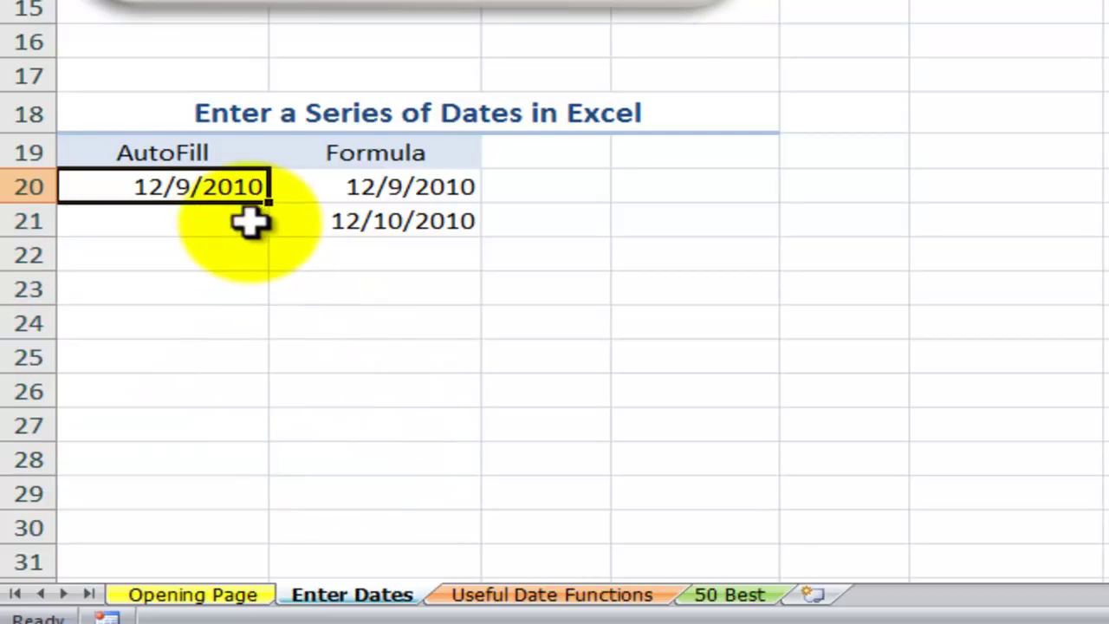
# - Fill daily dates from A20 down to A23, undo the fill, and view the fill choices for A20:A25 without applying one
pyautogui.moveTo(270, 202); pyautogui.dragTo(272, 307)
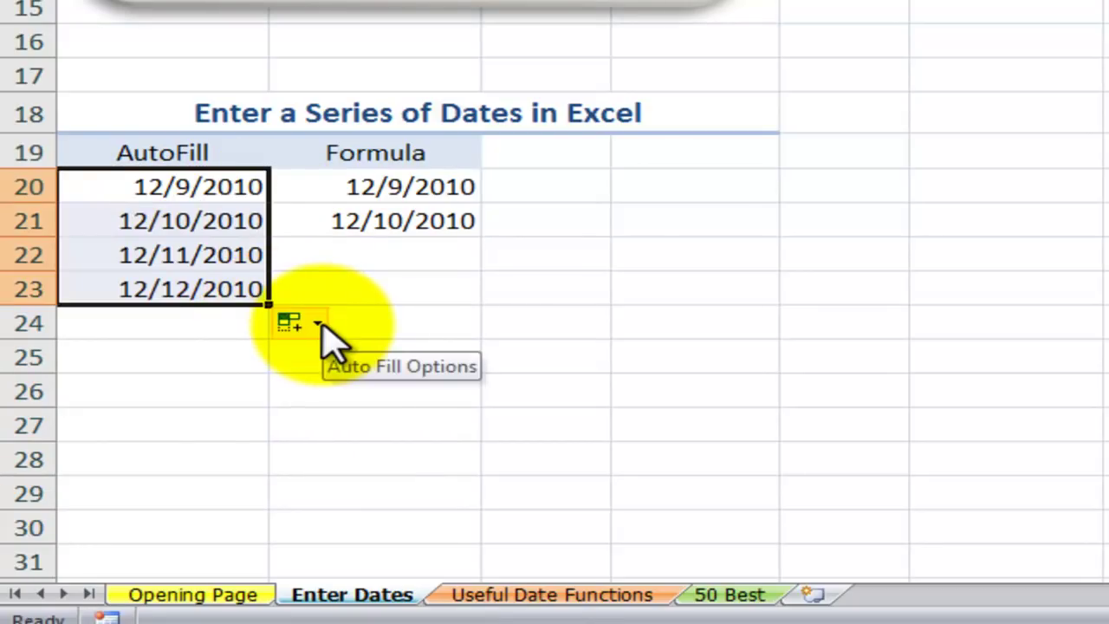
pyautogui.hotkey('ctrl', 'z')
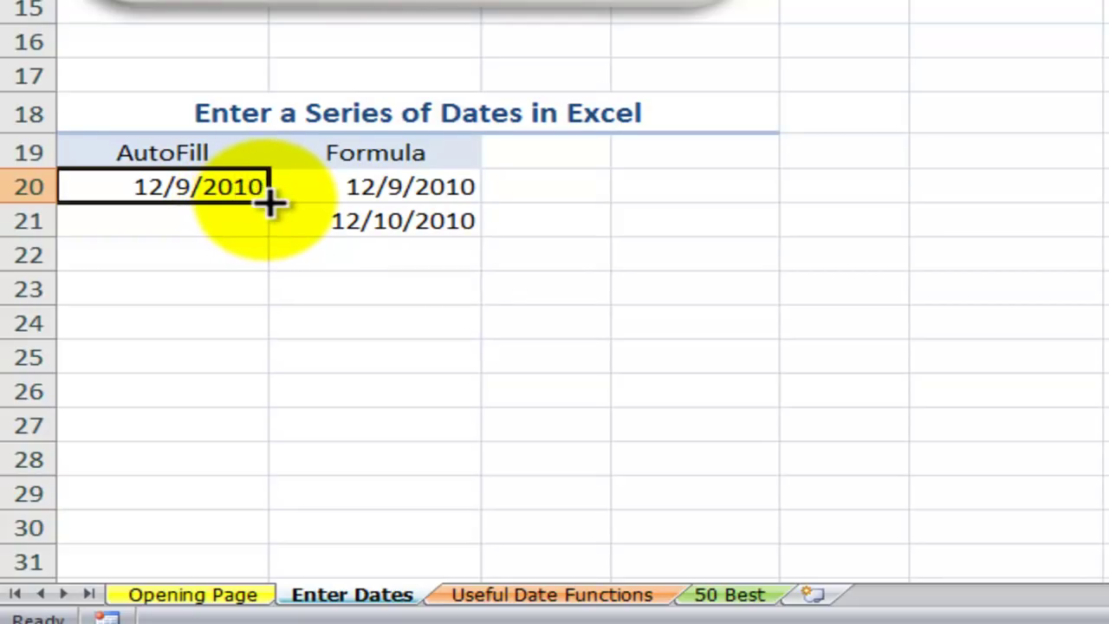
pyautogui.moveTo(270, 201); pyautogui.dragTo(269, 365)
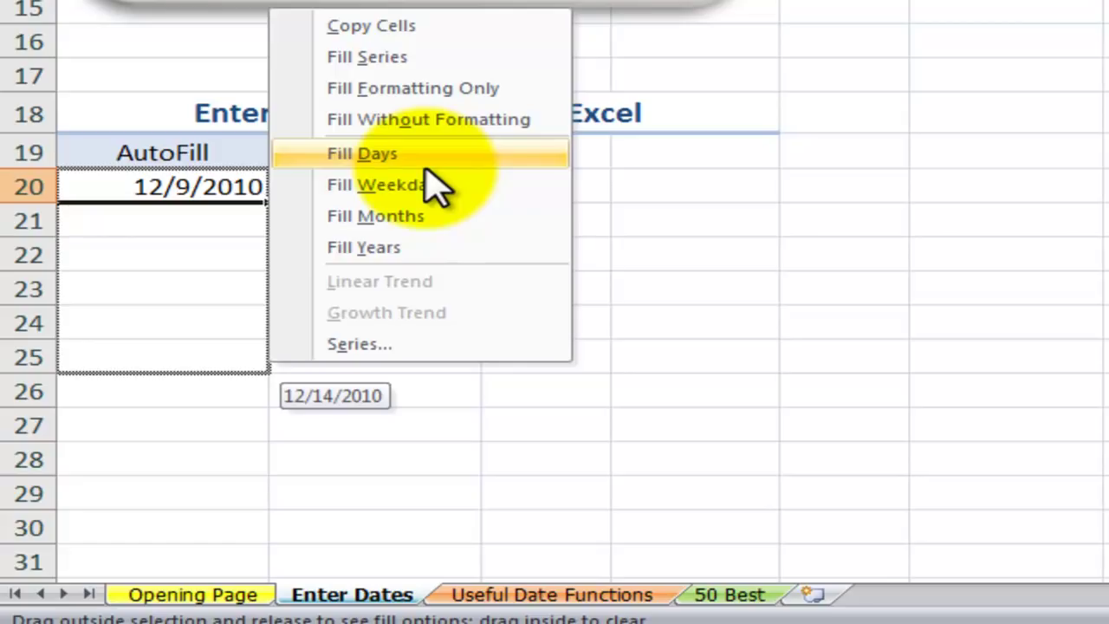
pyautogui.press('Escape')
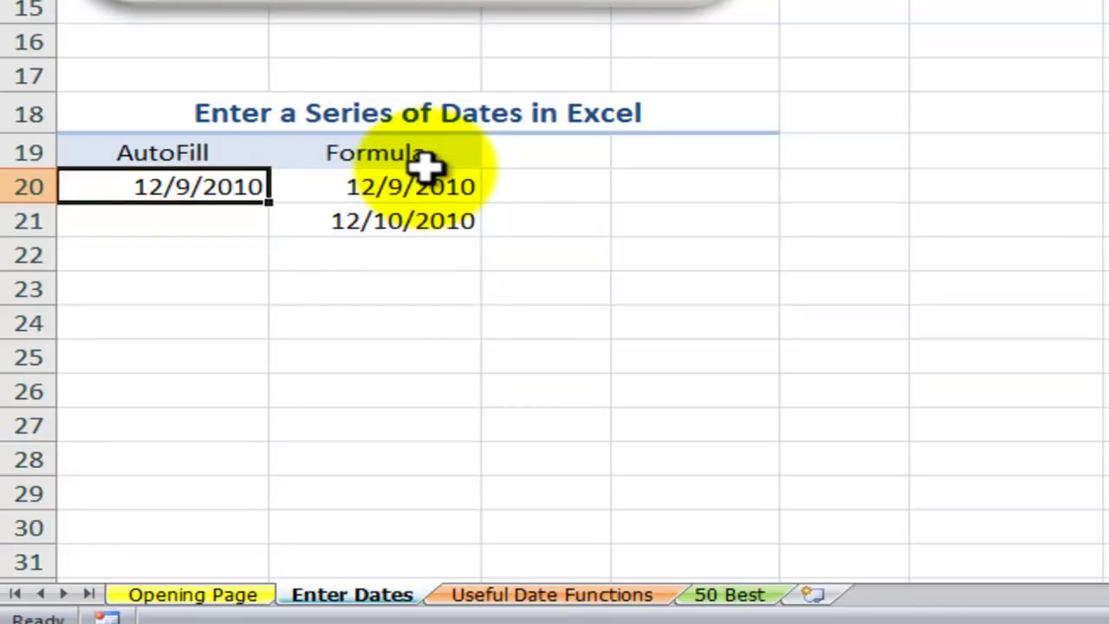
# - Examine the formulas behind the dates in B20 and B21 of the Formula column without changing them
pyautogui.click(412, 184)
pyautogui.doubleClick(412, 184)
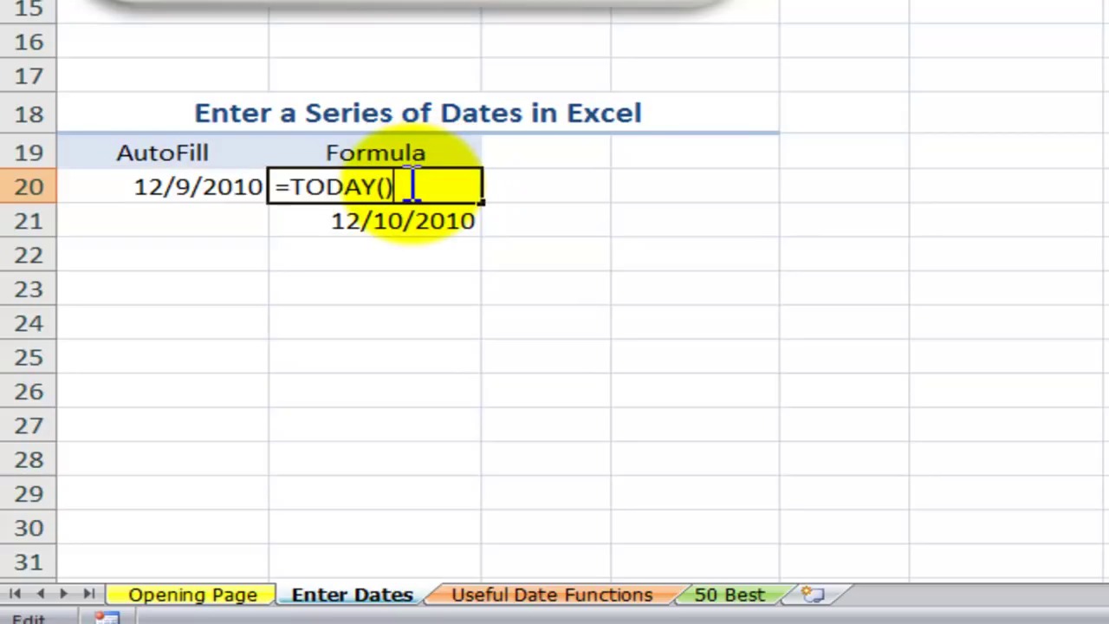
pyautogui.press('Escape')
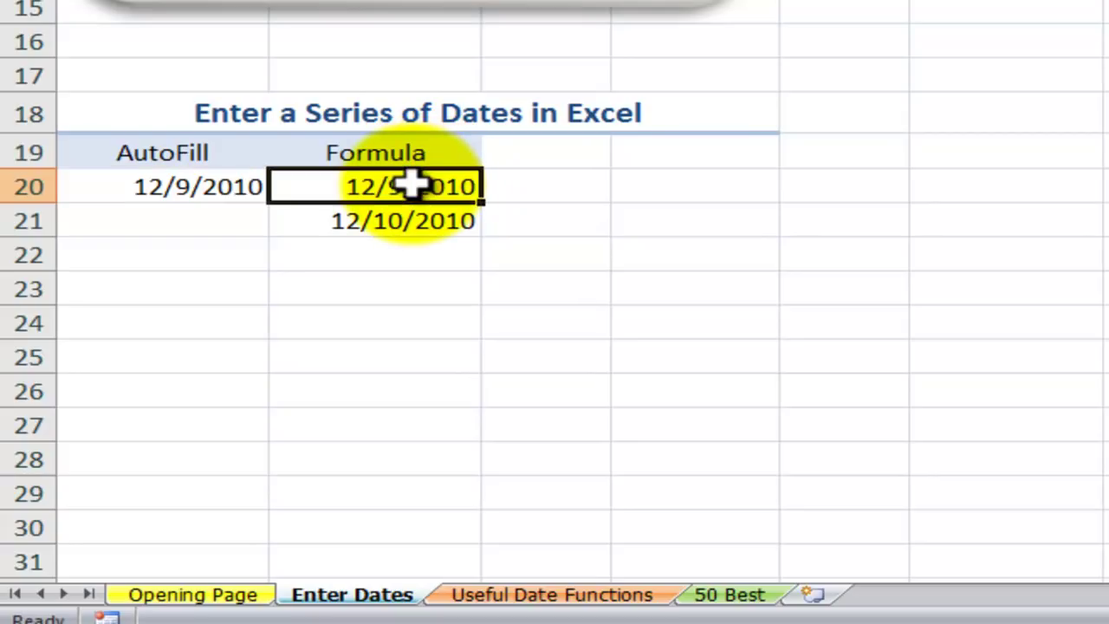
pyautogui.doubleClick(409, 222)
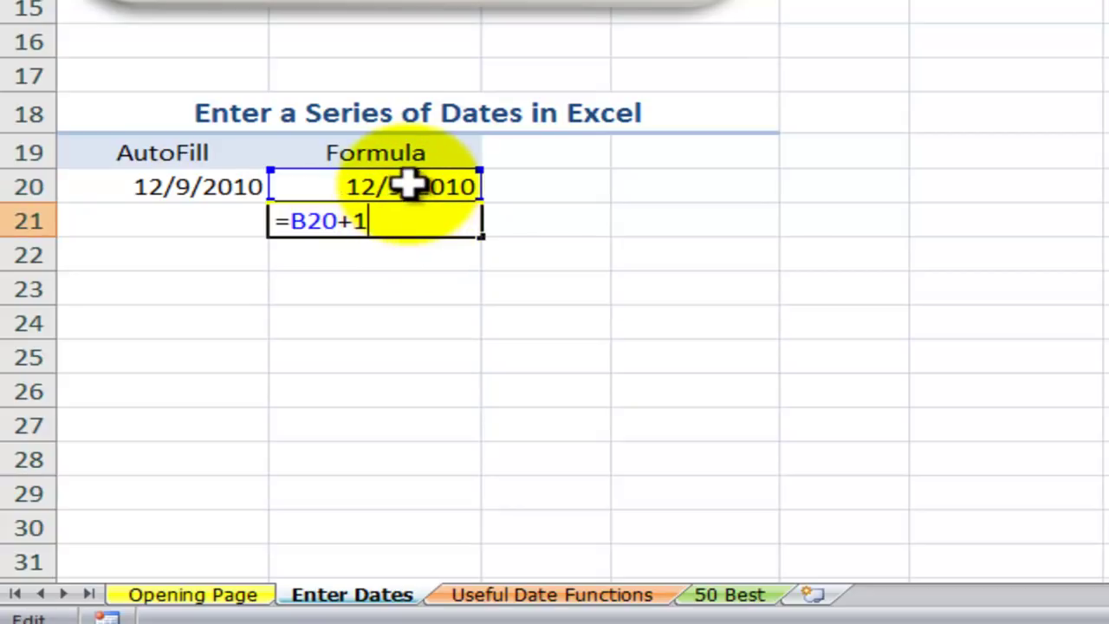
pyautogui.press('Escape')
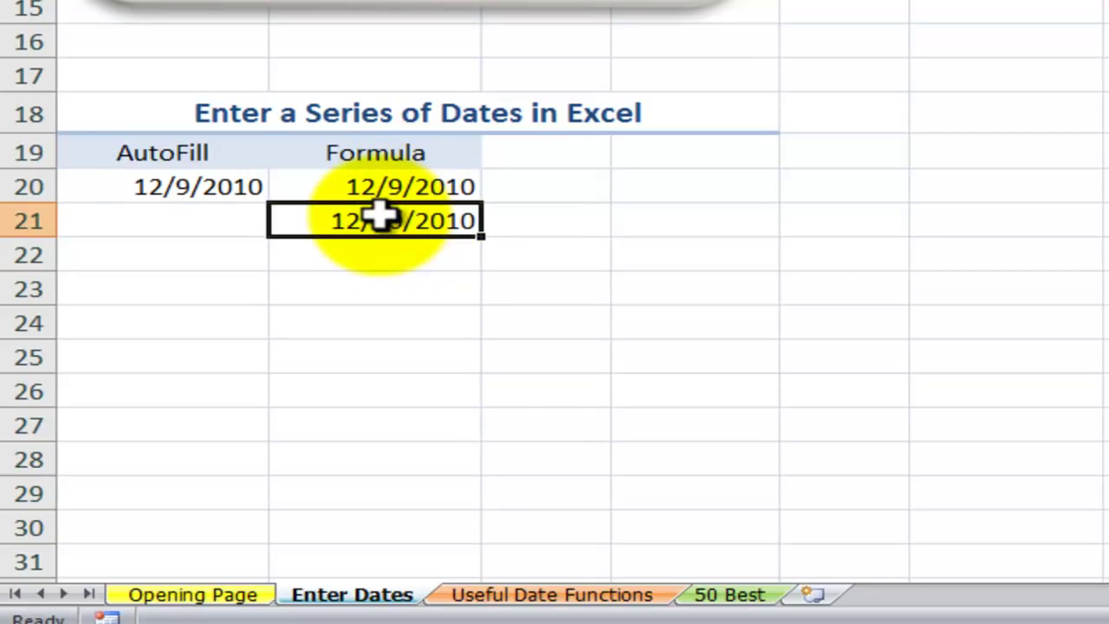
# - Fill the B21 formula down to B25 and undo the fill
pyautogui.moveTo(481, 237); pyautogui.dragTo(445, 383)
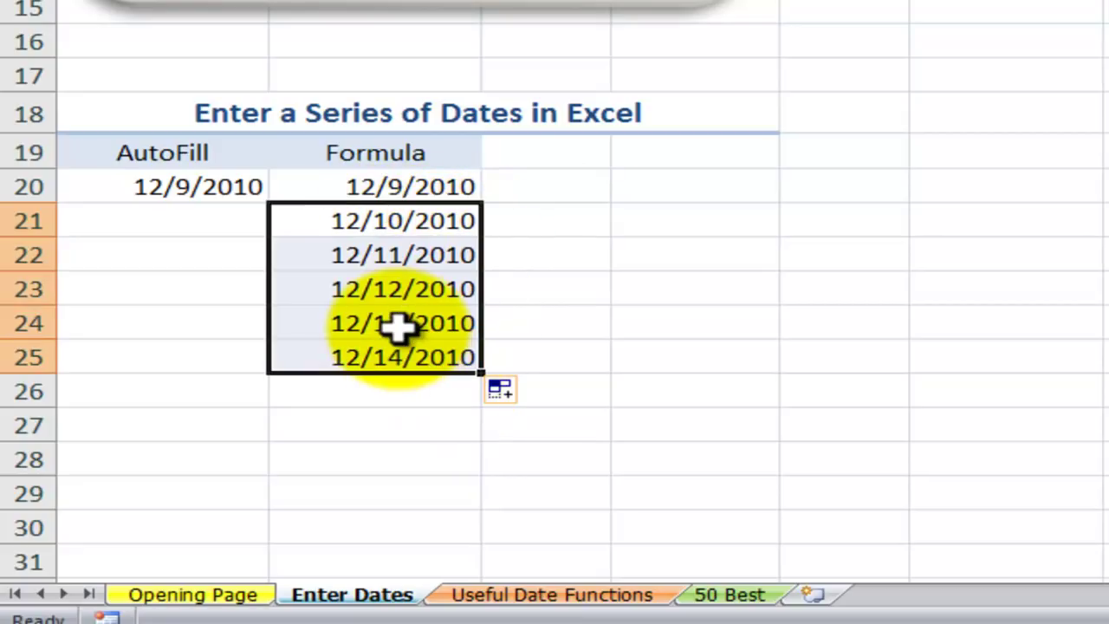
pyautogui.hotkey('ctrl', 'z')
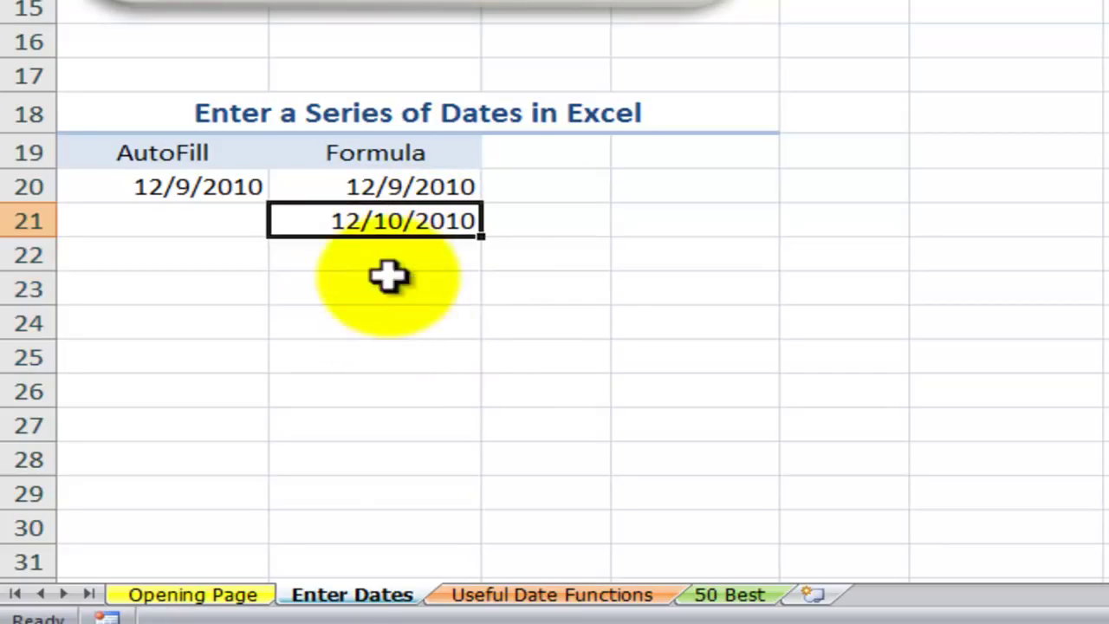
# - Change the formula in B21 to =B20+3 and fill it down the Formula column
pyautogui.doubleClick(423, 221)
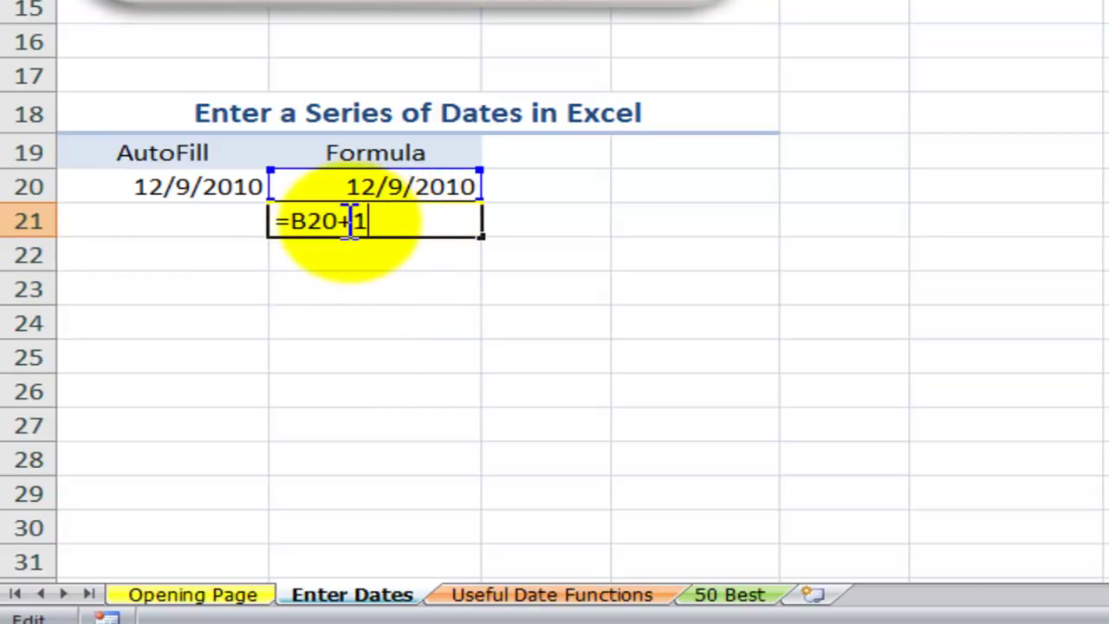
pyautogui.moveTo(357, 221); pyautogui.dragTo(379, 222)
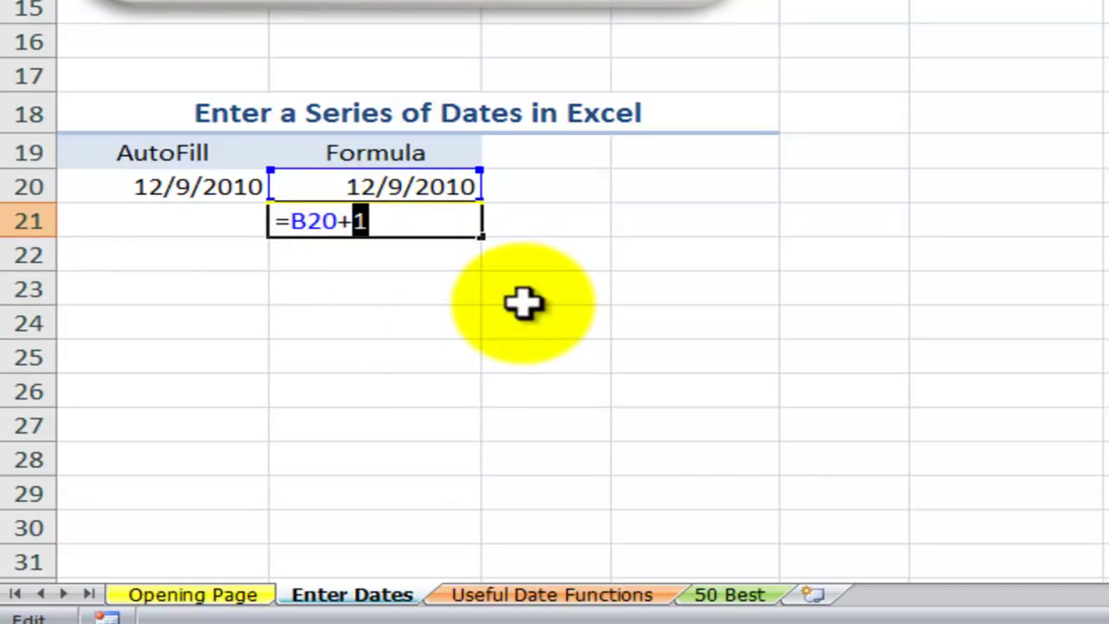
pyautogui.write('3')
pyautogui.hotkey('ctrl', 'Return')
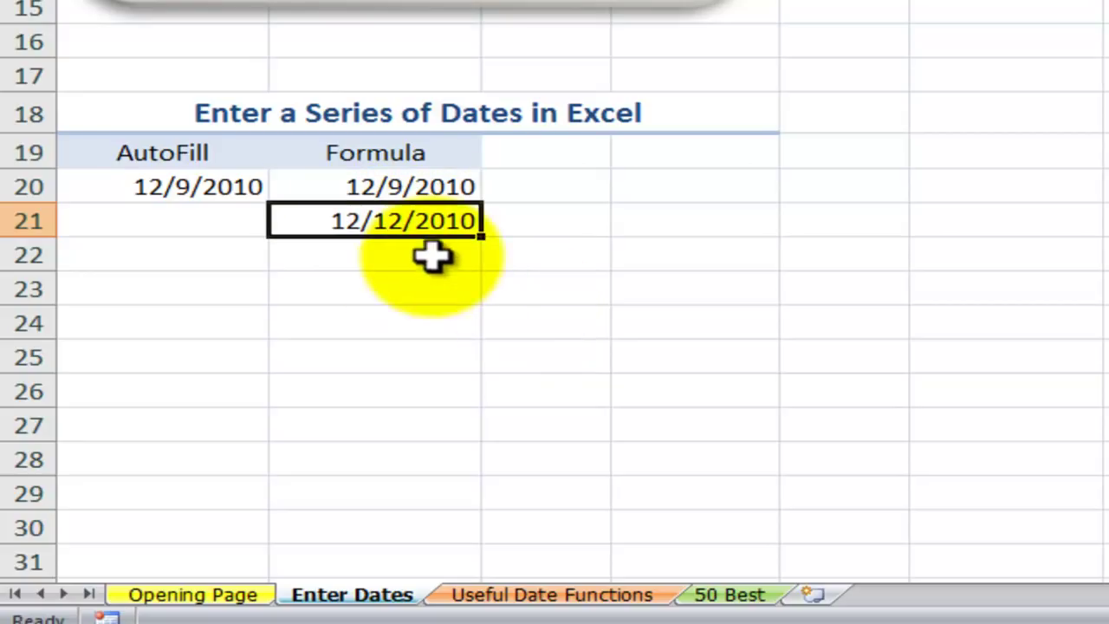
pyautogui.moveTo(483, 236); pyautogui.dragTo(451, 437)
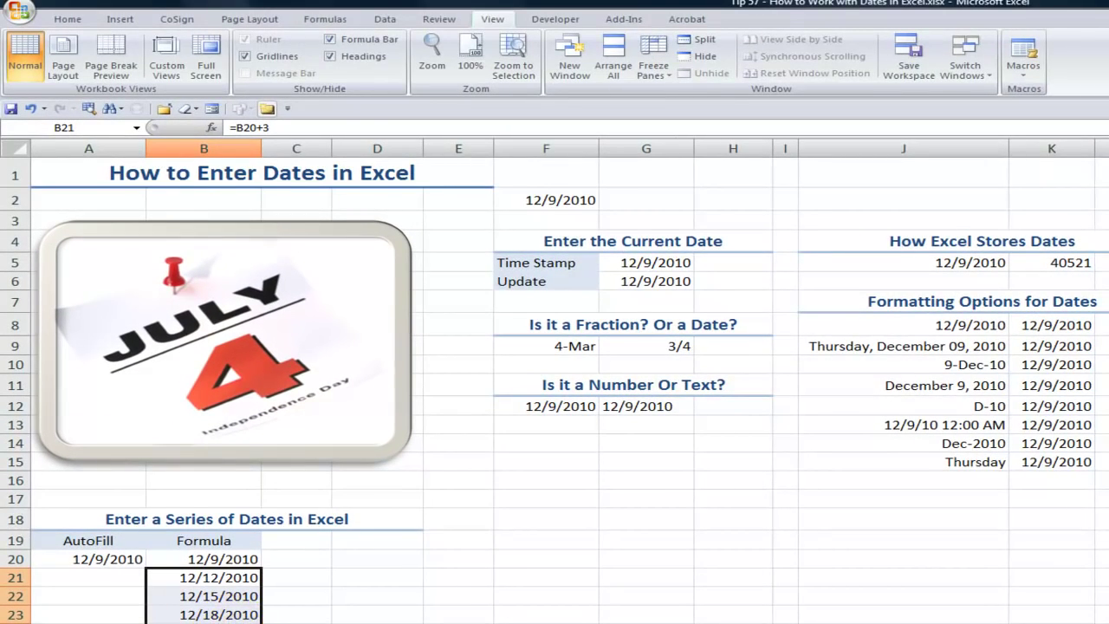
# - View the Useful Date Functions sheet, switch to the 50 Best sheet and select cell A4
pyautogui.hotkey('ctrl', 'pagedown')
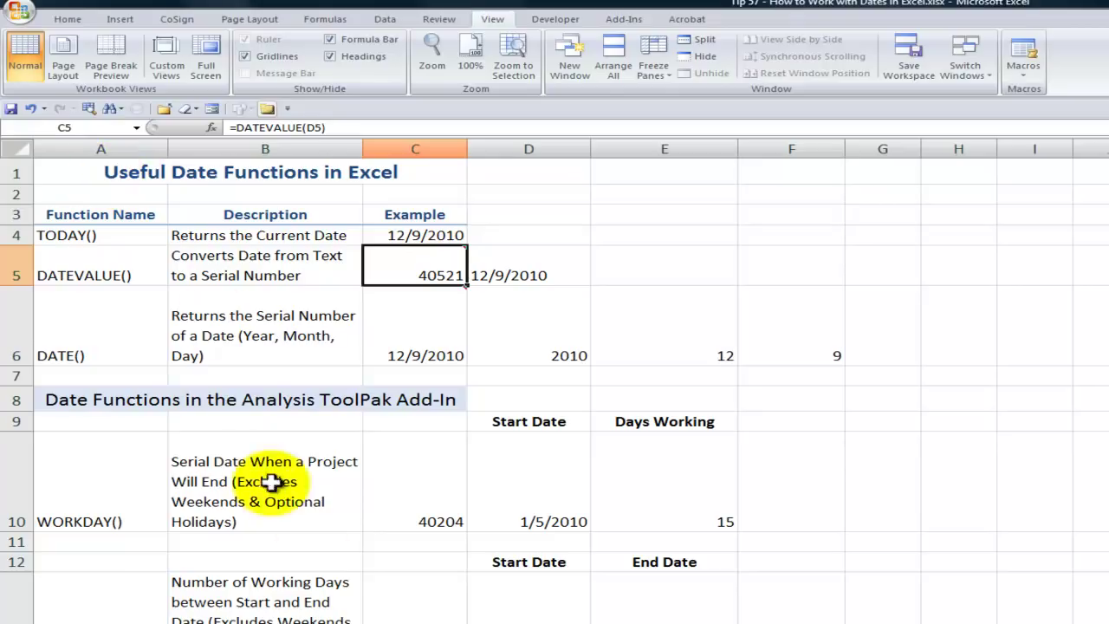
pyautogui.hotkey('ctrl', 'pagedown')
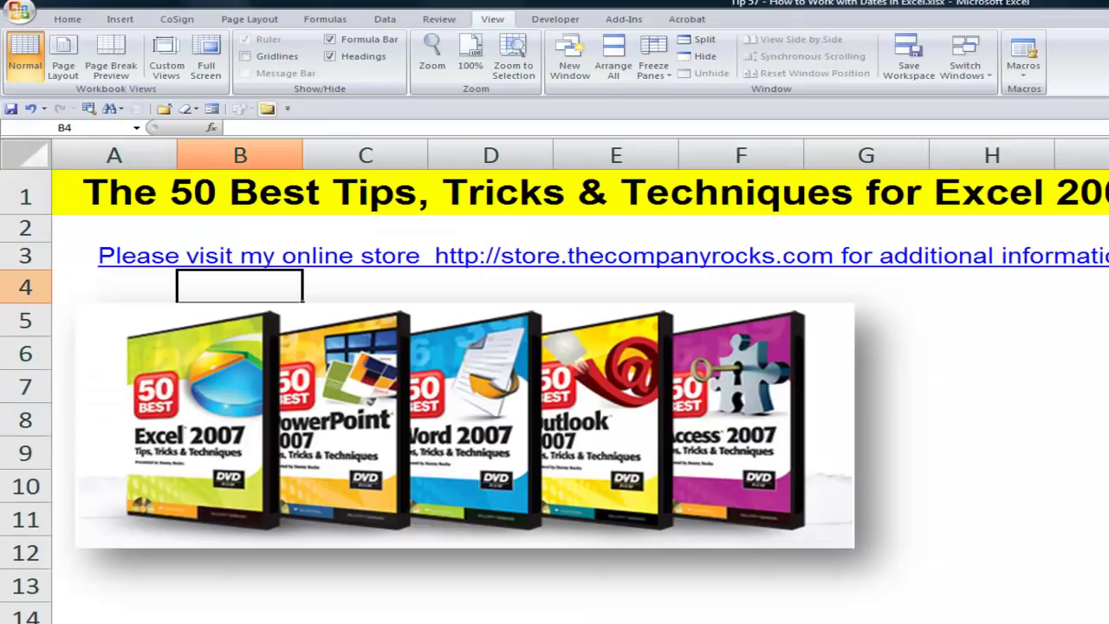
pyautogui.click(134, 290)
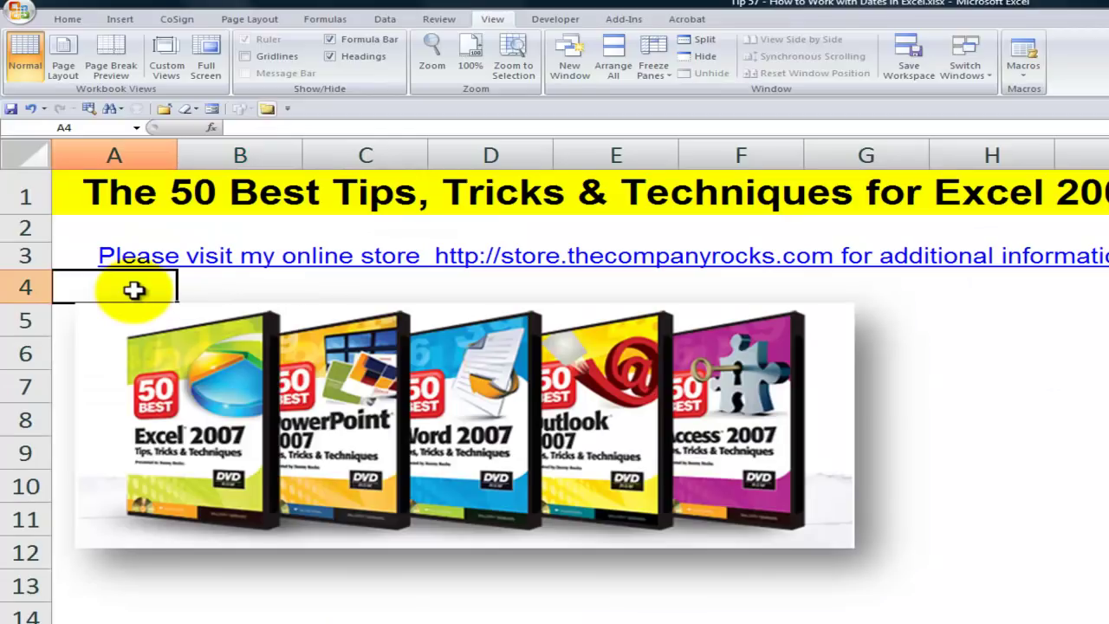